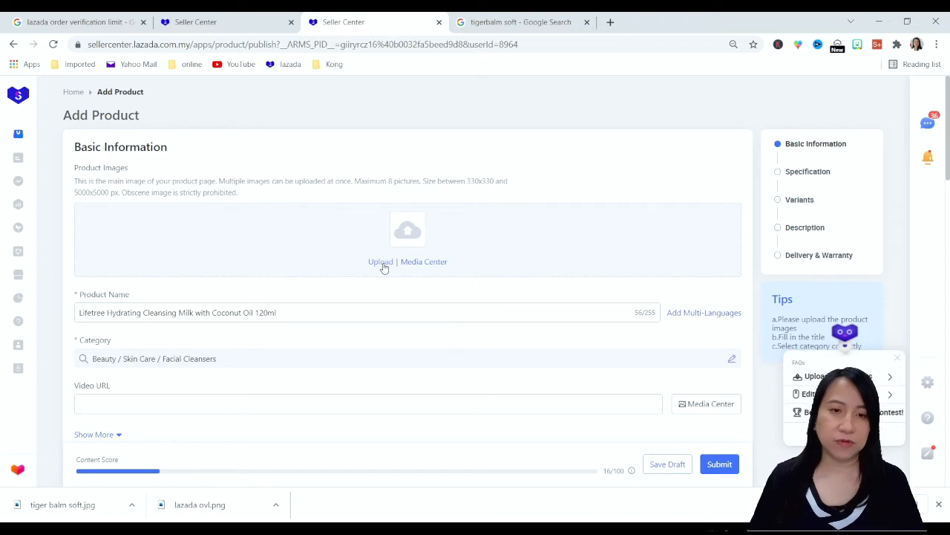
# Upload three product images and reorder them so the white-background bottle photo comes first
pyautogui.click(382, 263)
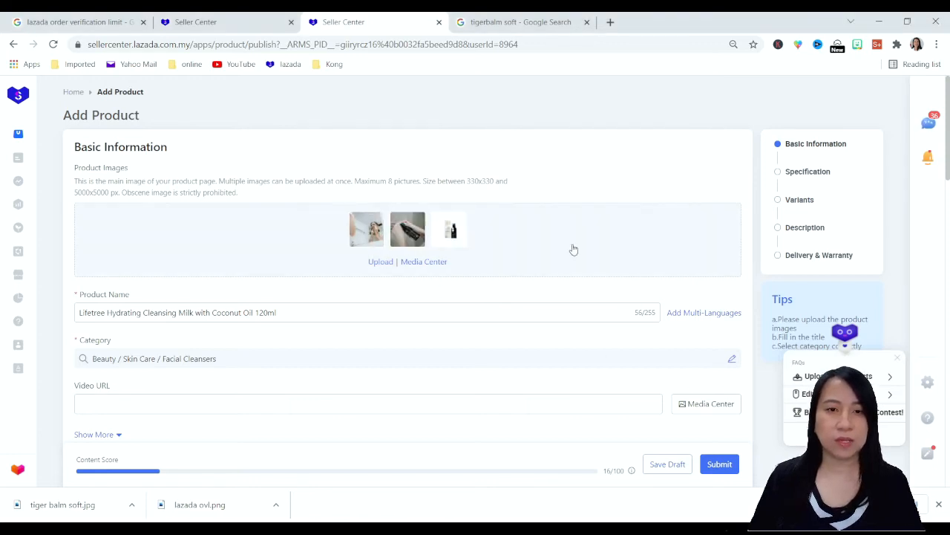
pyautogui.moveTo(419, 218); pyautogui.dragTo(335, 217)
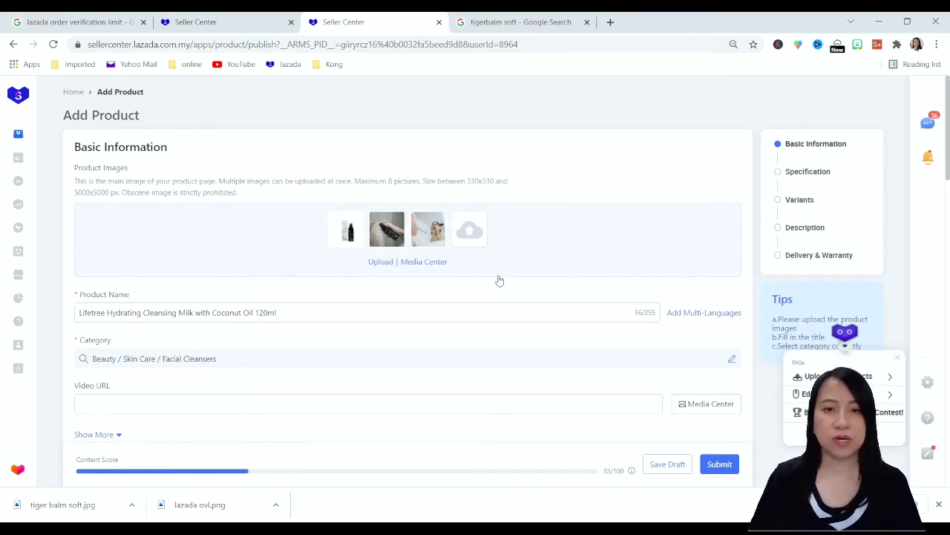
# Set the product's brand to LIFETREE HEALTHCARE in the specification section
pyautogui.scroll(-2, 204, 301)
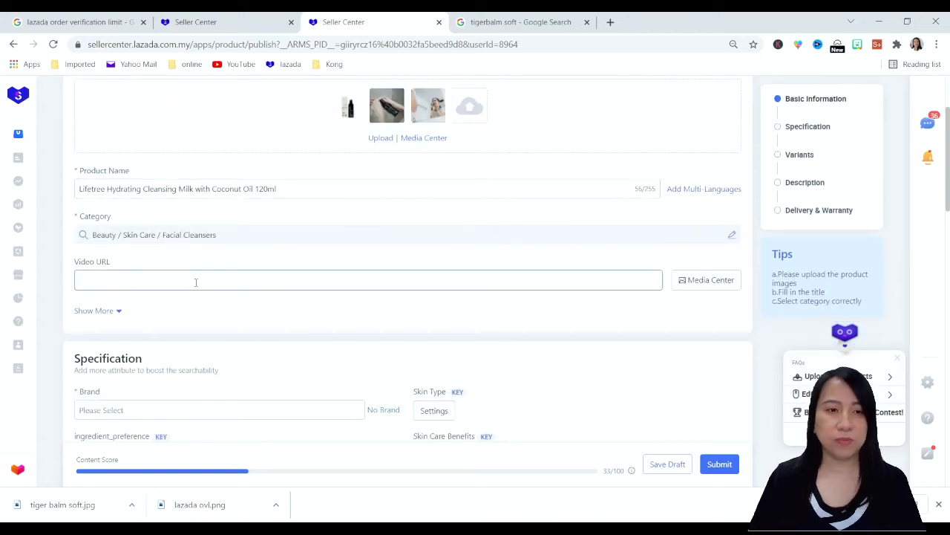
pyautogui.scroll(-1, 189, 267)
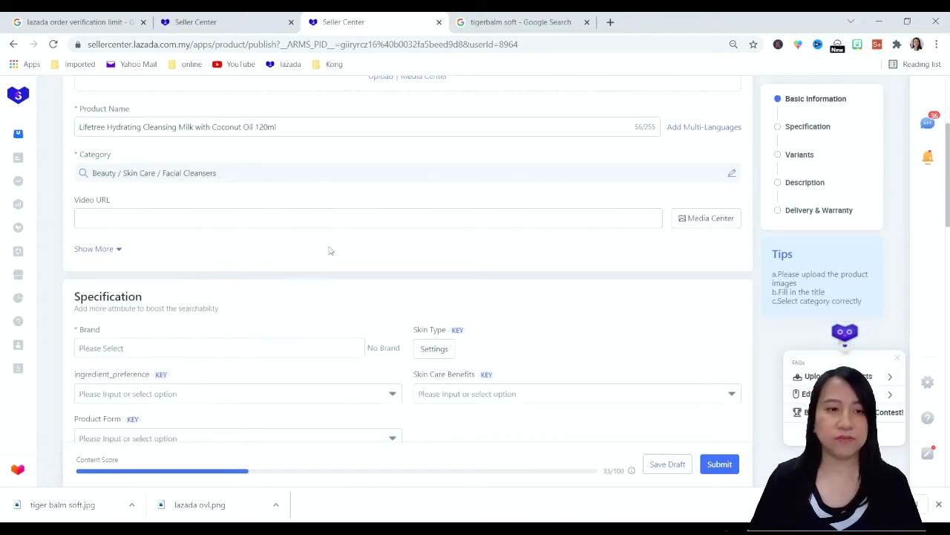
pyautogui.scroll(-2, 350, 260)
pyautogui.click(183, 222)
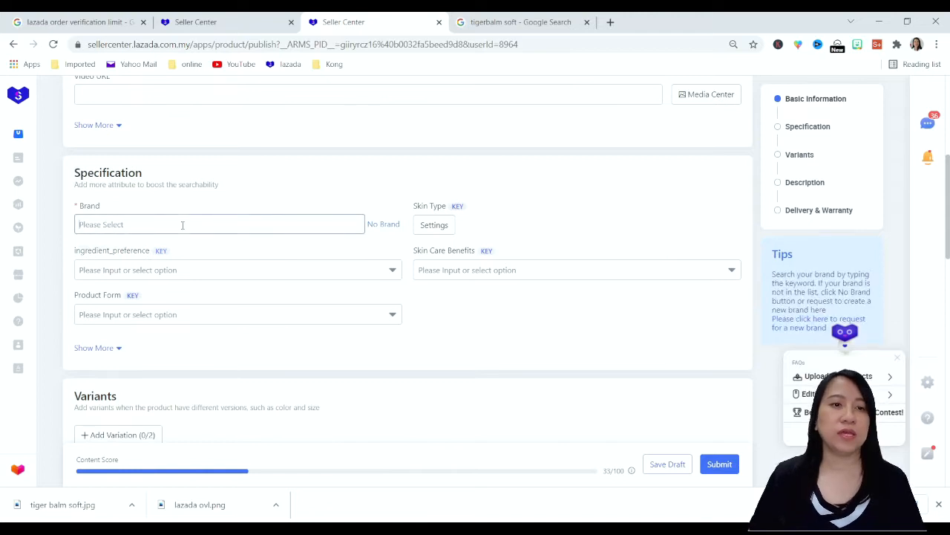
pyautogui.write('life')
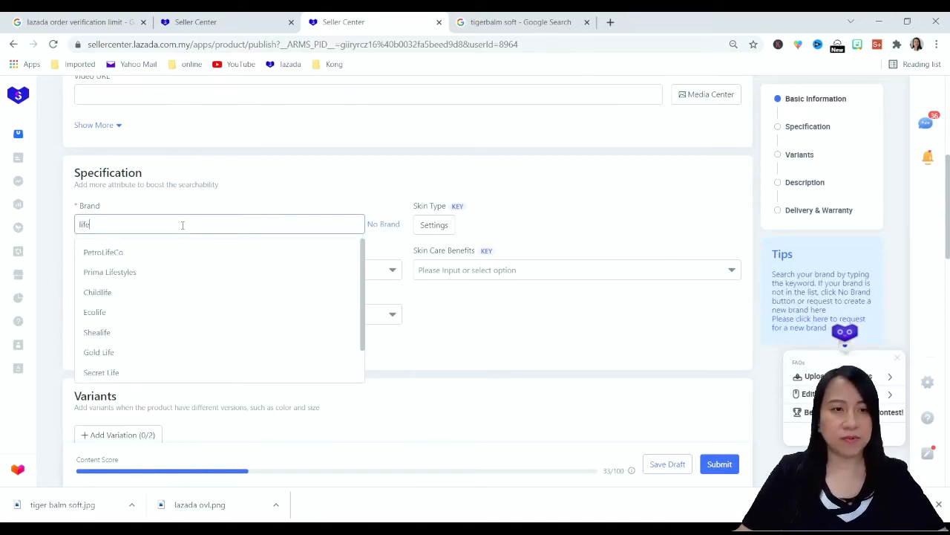
pyautogui.write('tre')
pyautogui.click(163, 255)
# Set the product's skin type to Combination
pyautogui.click(438, 226)
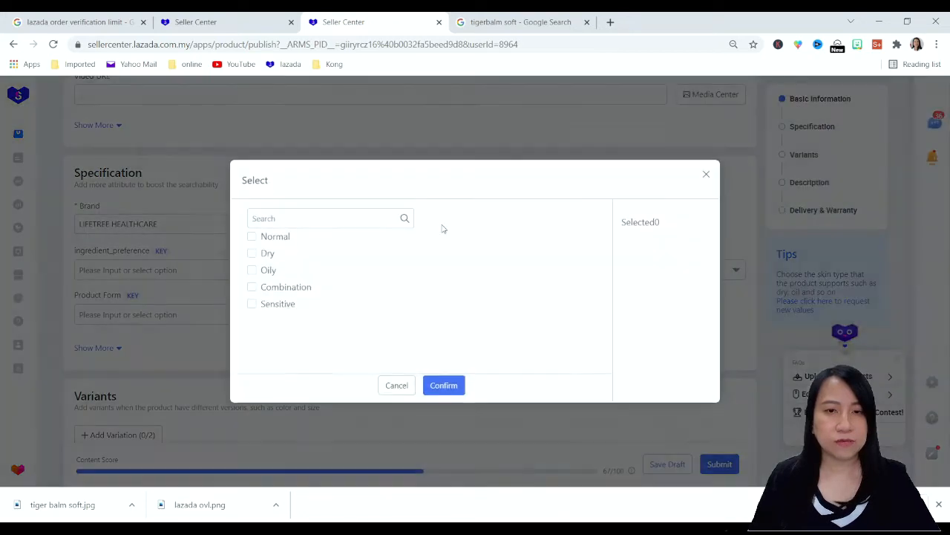
pyautogui.click(252, 286)
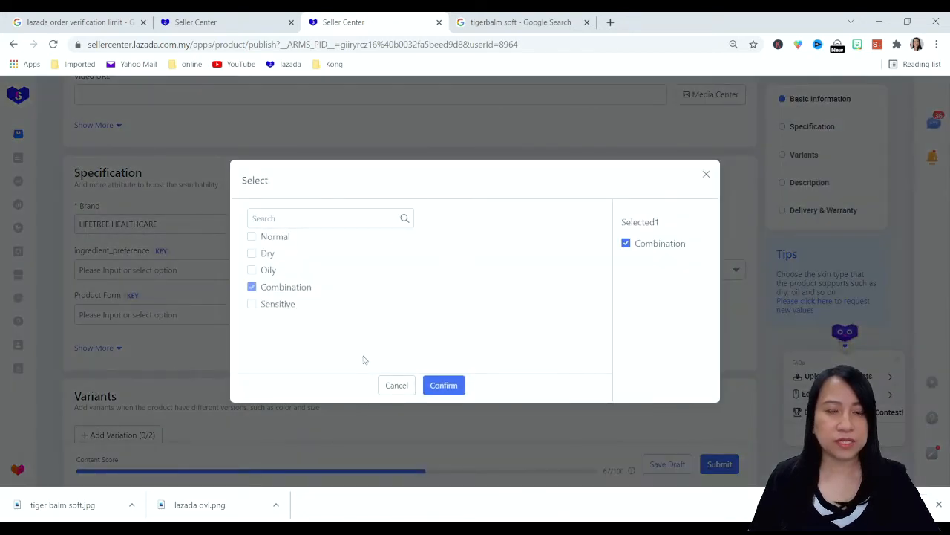
pyautogui.click(443, 386)
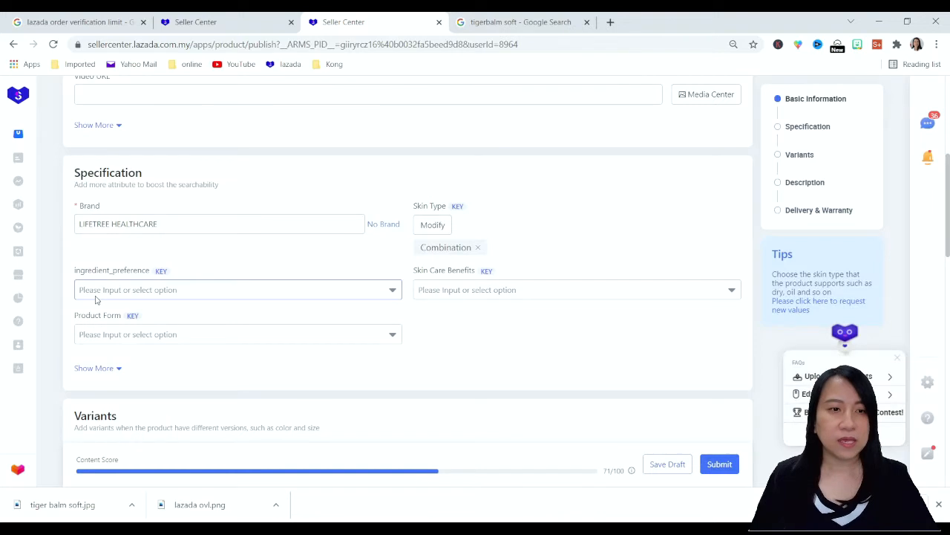
# Set the ingredient preference to Alcohol-free and the skin care benefits to Moisturizing
pyautogui.scroll(-1, 571, 441)
pyautogui.moveTo(632, 472)
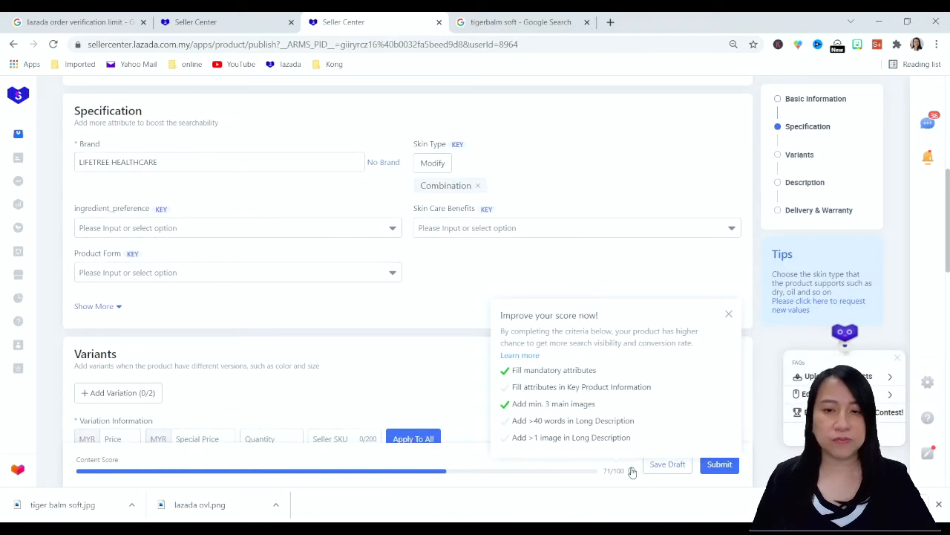
pyautogui.click(167, 225)
pyautogui.click(118, 296)
pyautogui.click(505, 228)
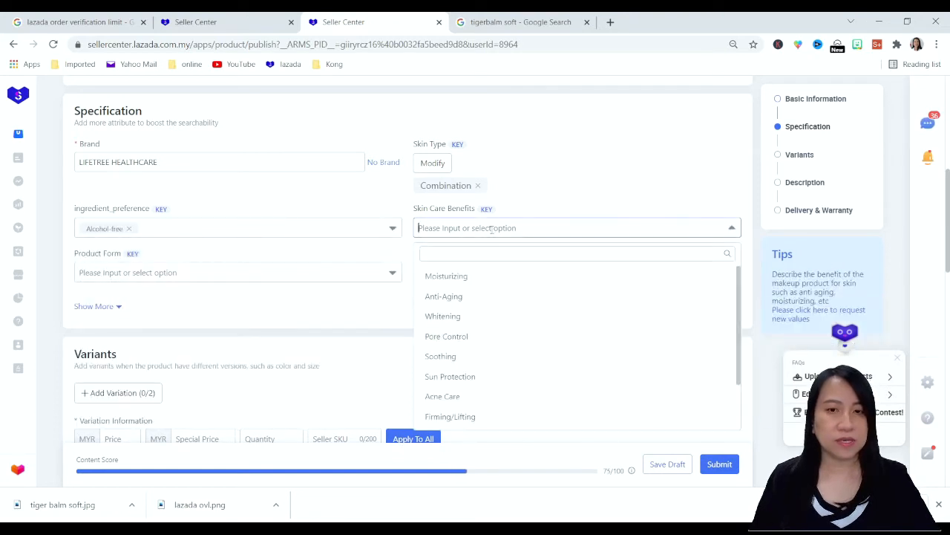
pyautogui.click(466, 284)
# Set the product form to GEL in the specification section
pyautogui.click(199, 272)
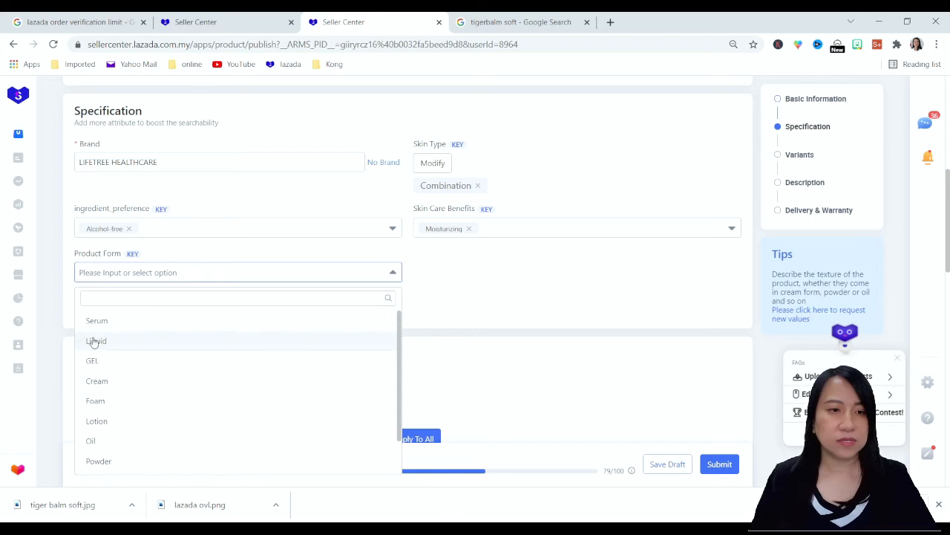
pyautogui.click(92, 361)
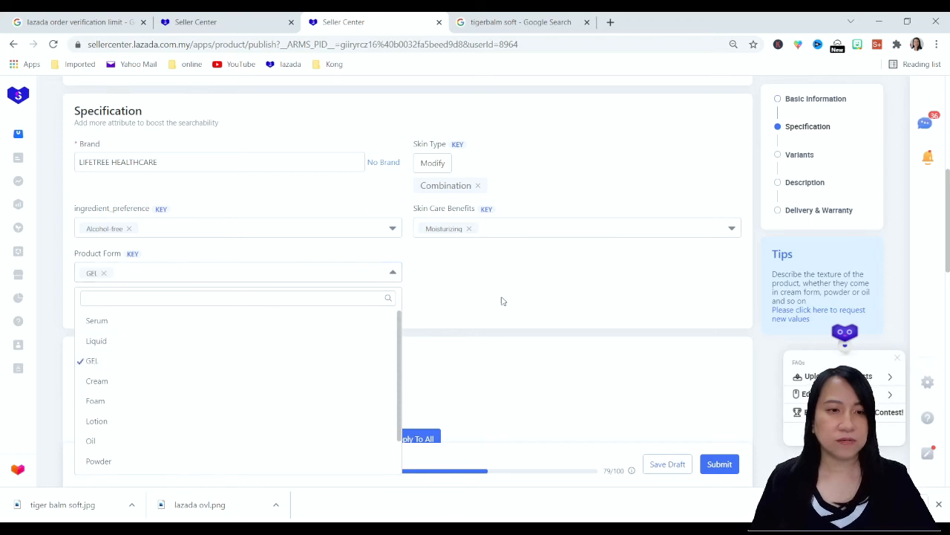
pyautogui.click(503, 299)
# Add a first variation to the product with Volume (ml) as its variant name
pyautogui.scroll(-1, 550, 275)
pyautogui.scroll(-2, 549, 275)
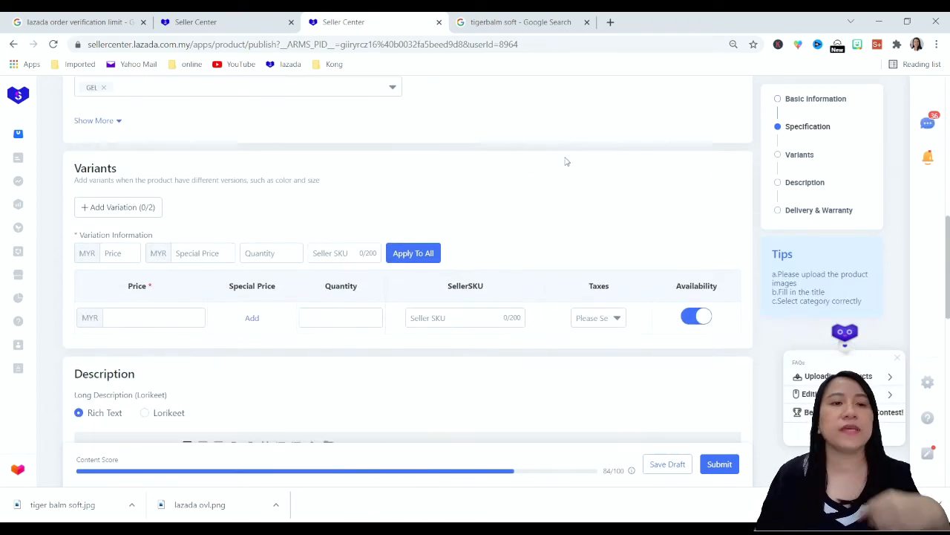
pyautogui.scroll(1, 557, 163)
pyautogui.scroll(-1, 472, 205)
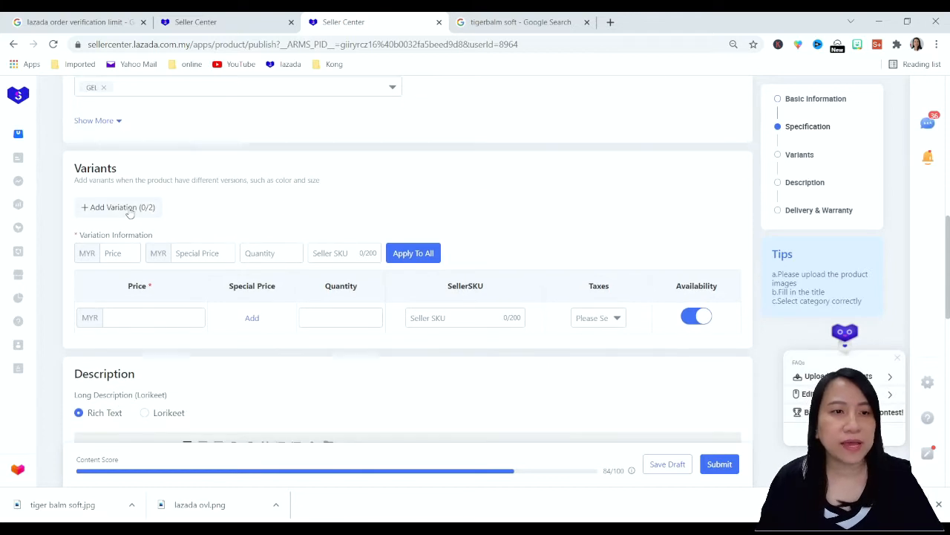
pyautogui.click(131, 208)
pyautogui.click(141, 253)
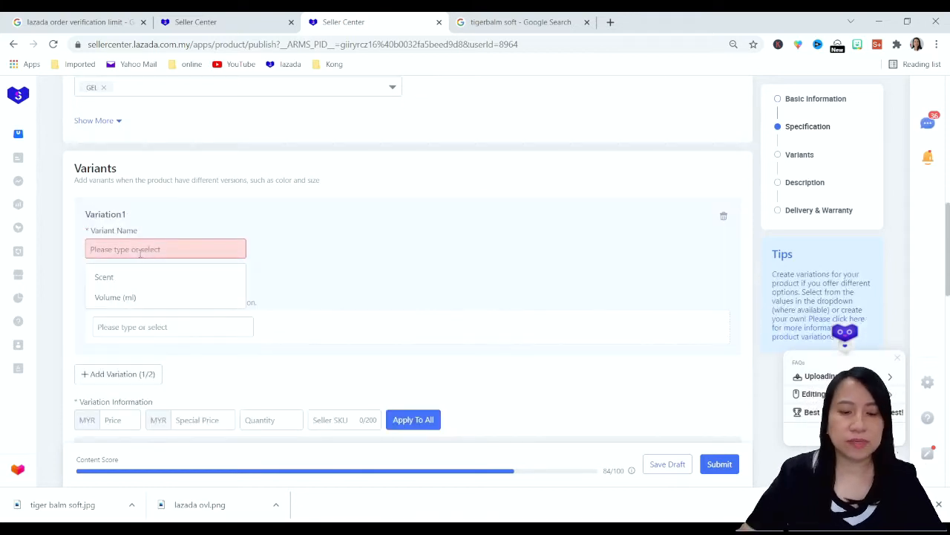
pyautogui.write('Volu')
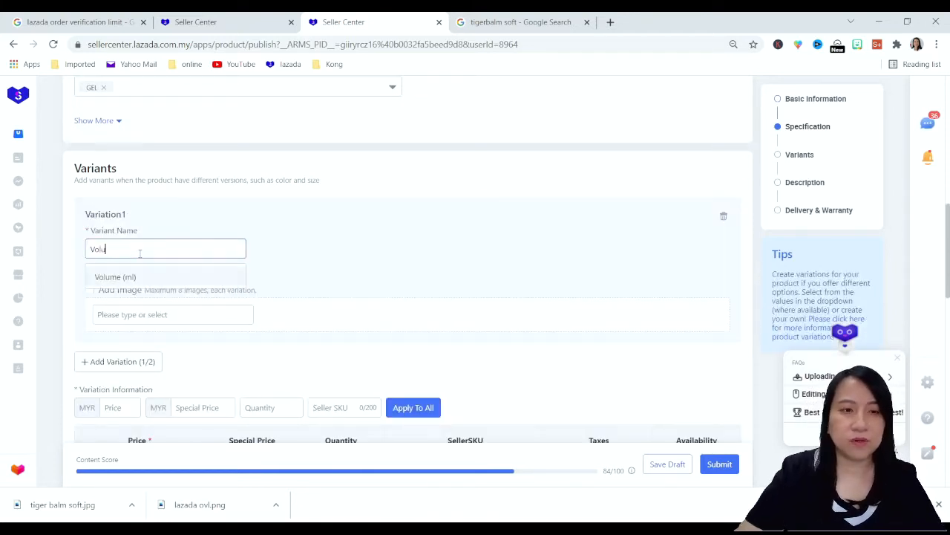
pyautogui.click(144, 277)
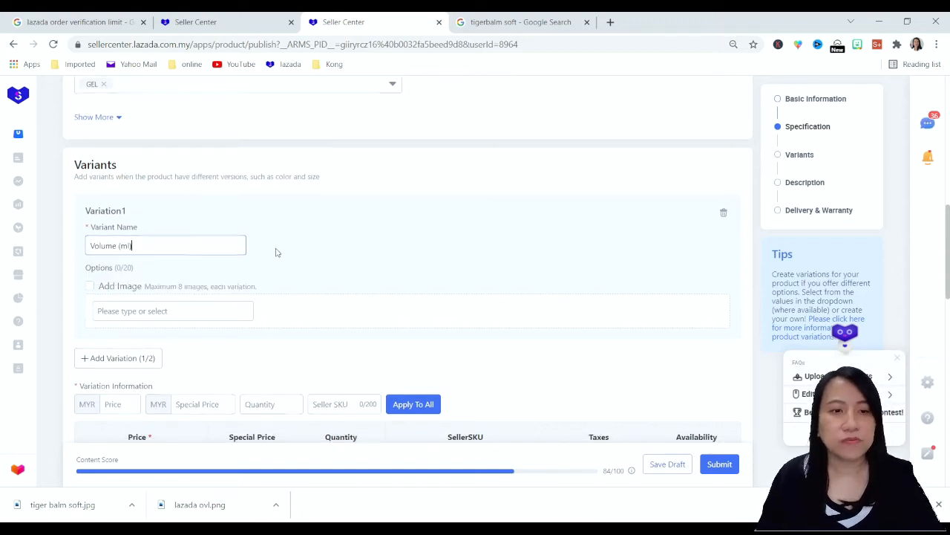
# Enter 50 and 100 as the two options of the Volume (ml) variation
pyautogui.scroll(-1, 276, 250)
pyautogui.click(191, 253)
pyautogui.write('50')
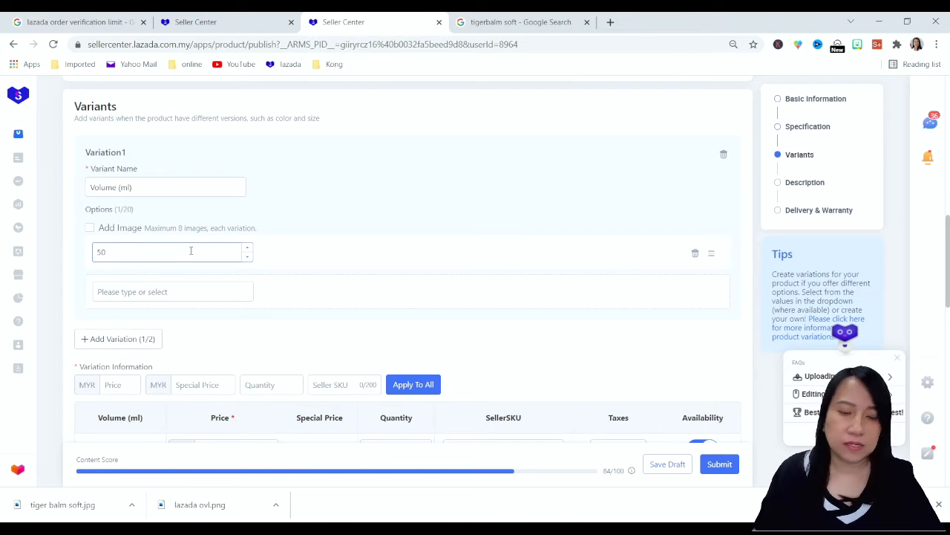
pyautogui.click(169, 292)
pyautogui.write('100')
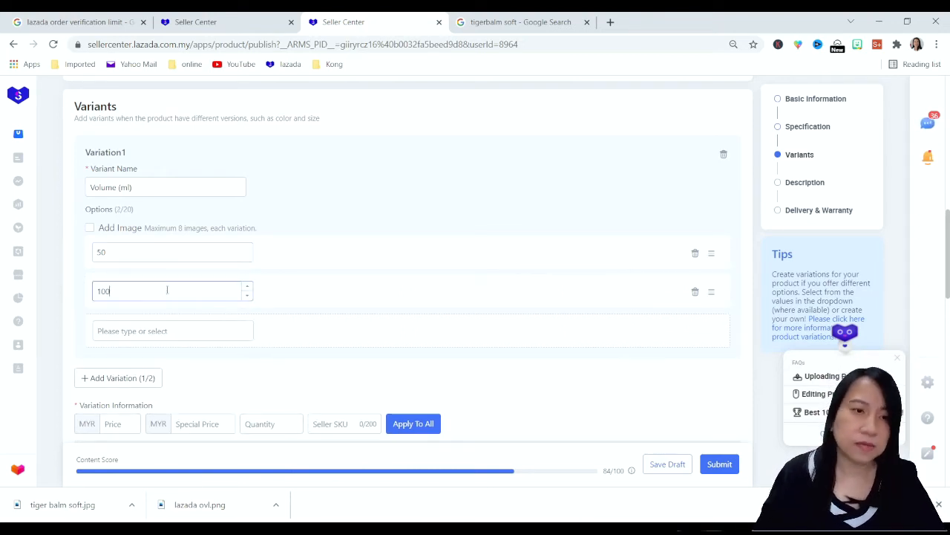
# Enable images for the variation options and upload a bottle photo for both the 50 and 100 ml options
pyautogui.click(90, 228)
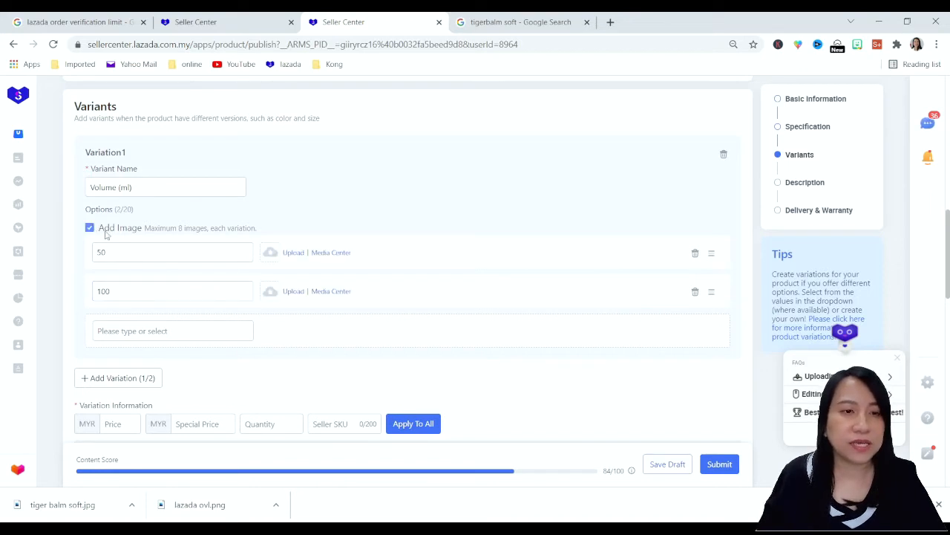
pyautogui.click(292, 252)
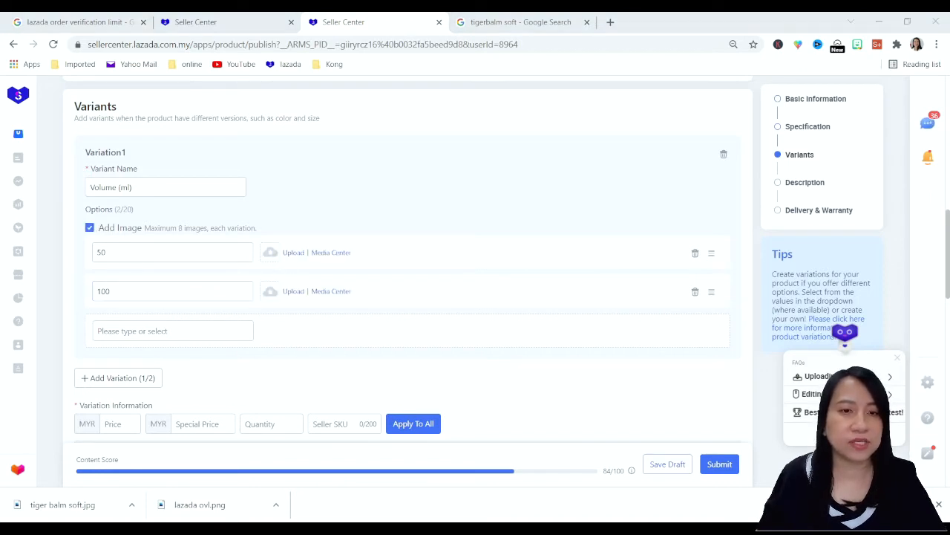
pyautogui.press('Return')
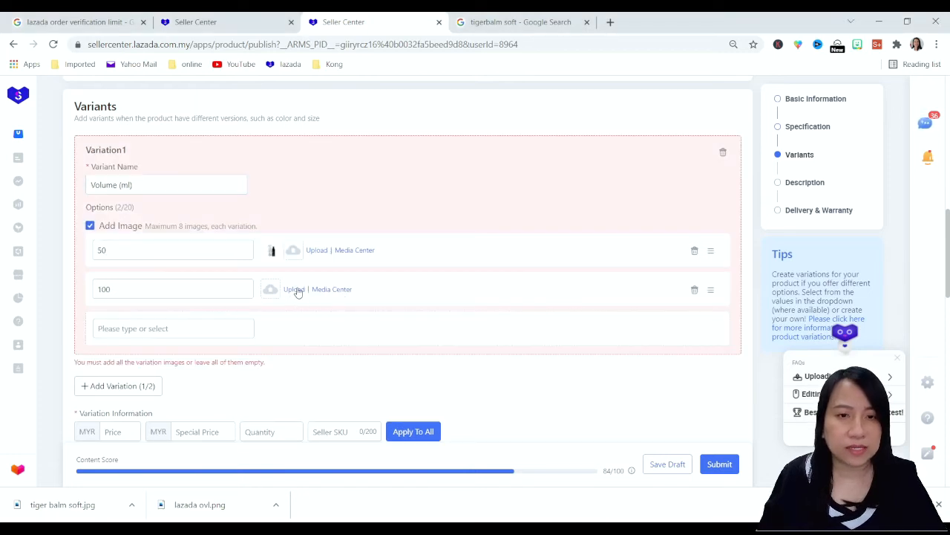
pyautogui.click(295, 290)
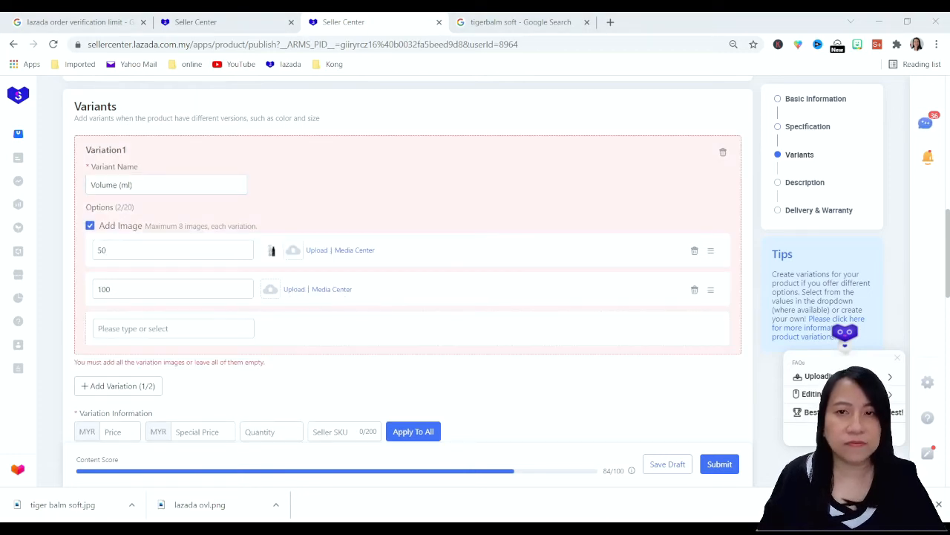
pyautogui.doubleClick(498, 274)
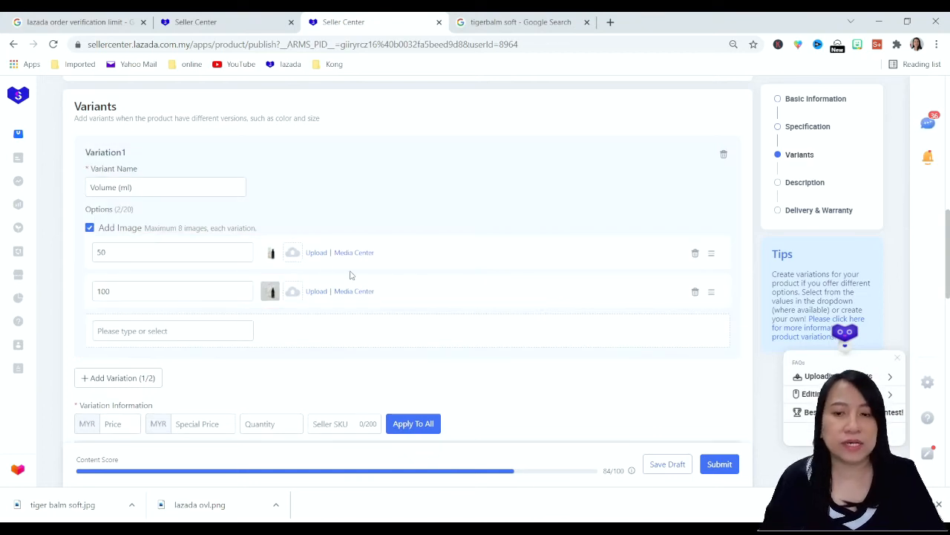
# Set the price to MYR 29 for the 50 ml variant and MYR 59 for the 100 ml variant
pyautogui.scroll(15, 372, 259)
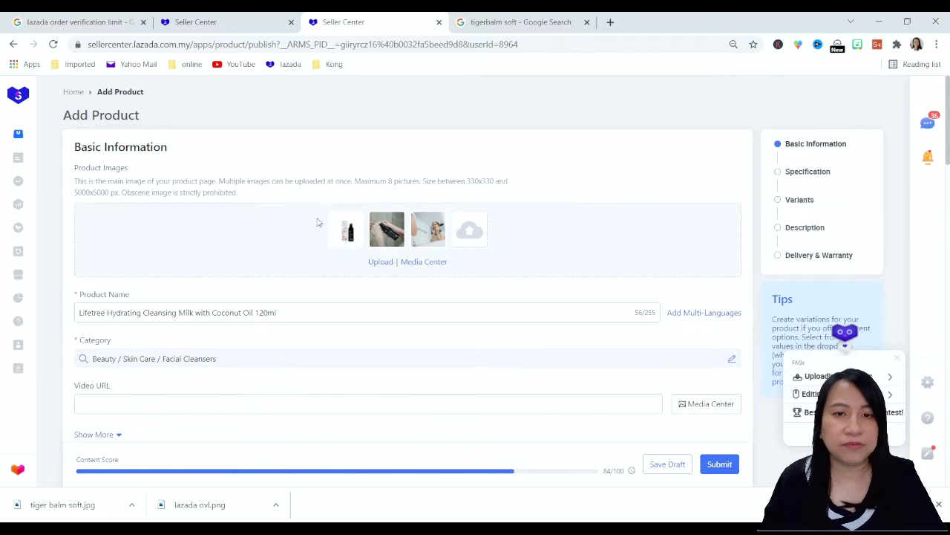
pyautogui.scroll(-12, 400, 289)
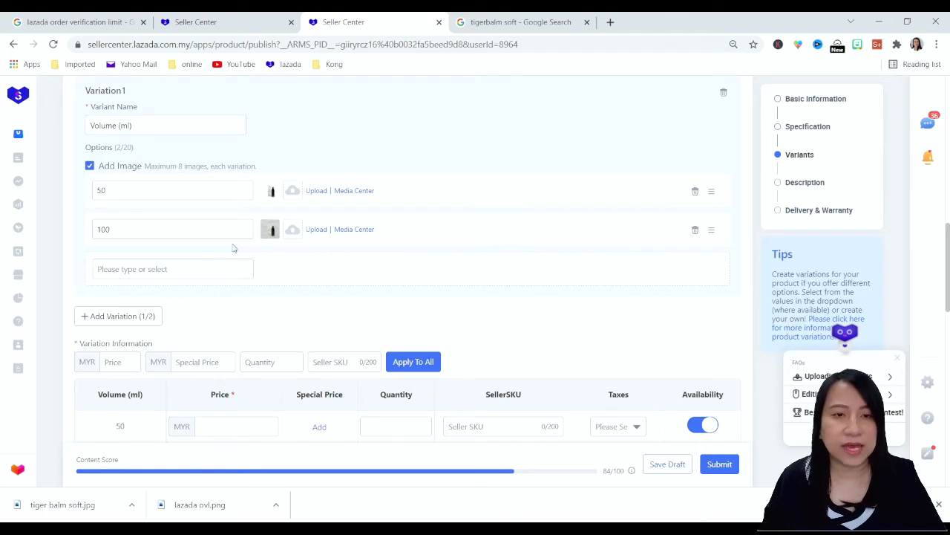
pyautogui.scroll(-3, 231, 249)
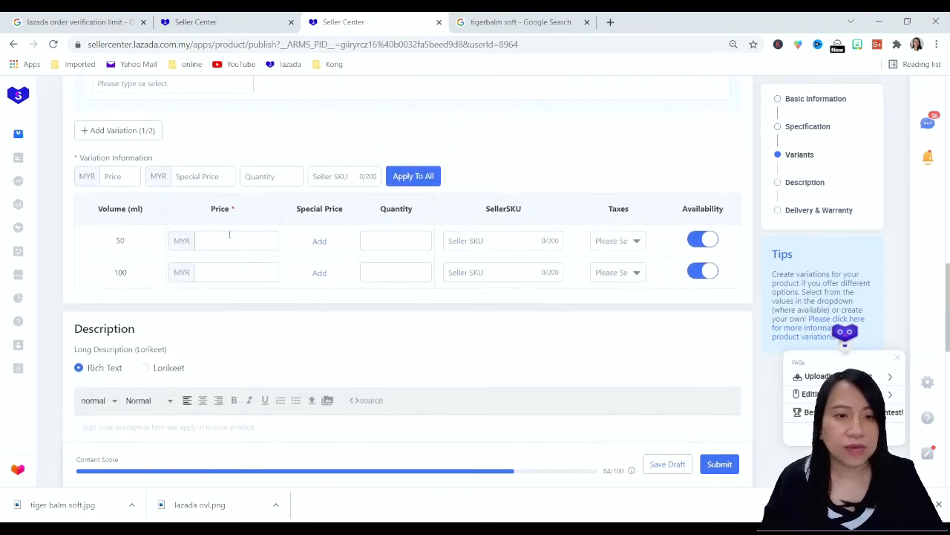
pyautogui.click(230, 240)
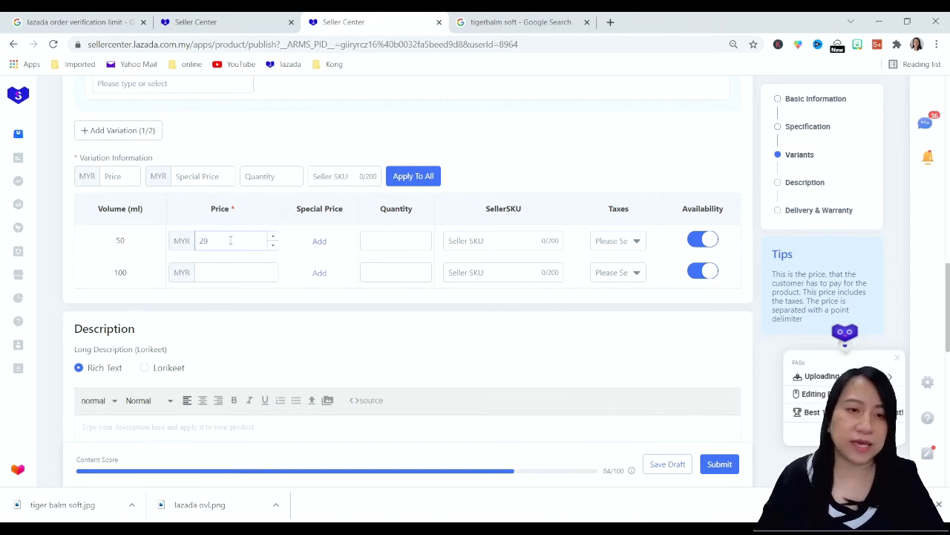
pyautogui.click(215, 271)
pyautogui.write('59')
# Set the quantity to 5 for both the 50 ml and 100 ml variants
pyautogui.click(394, 242)
pyautogui.write('5')
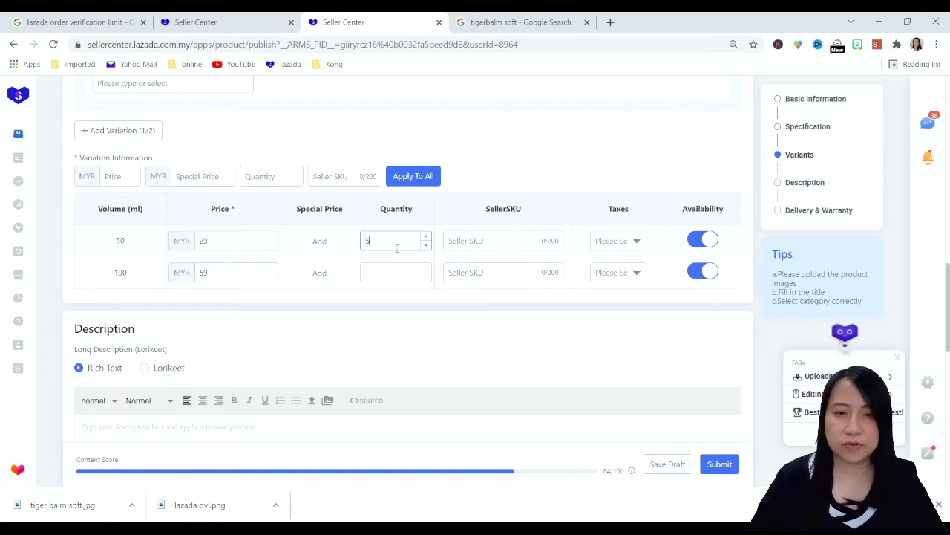
pyautogui.click(391, 273)
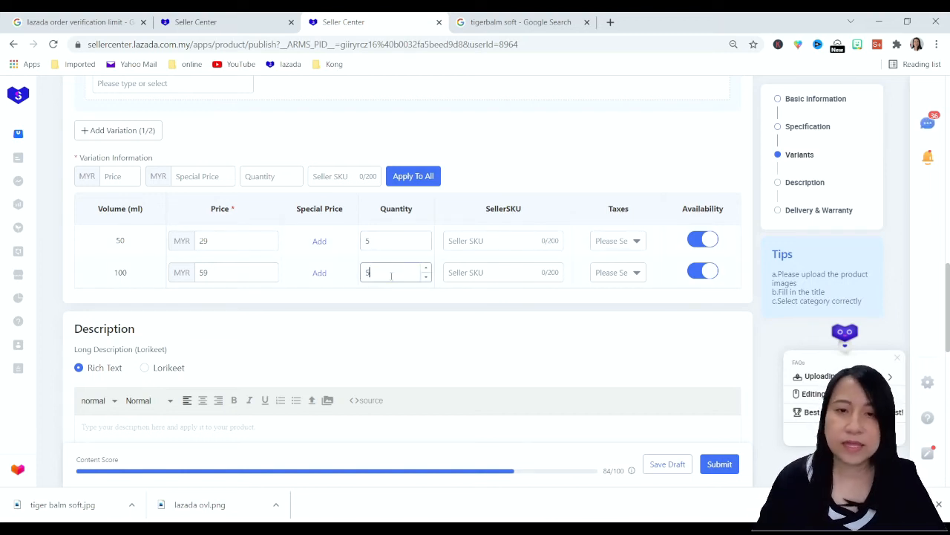
# Enter seller SKU 50000 for the 50 ml variant and 10000 for the 100 ml variant
pyautogui.click(475, 239)
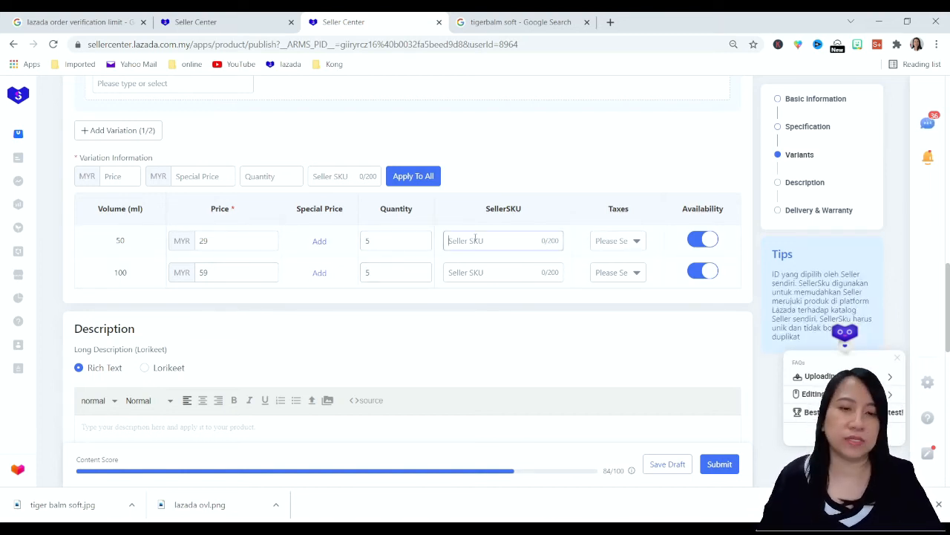
pyautogui.write('50')
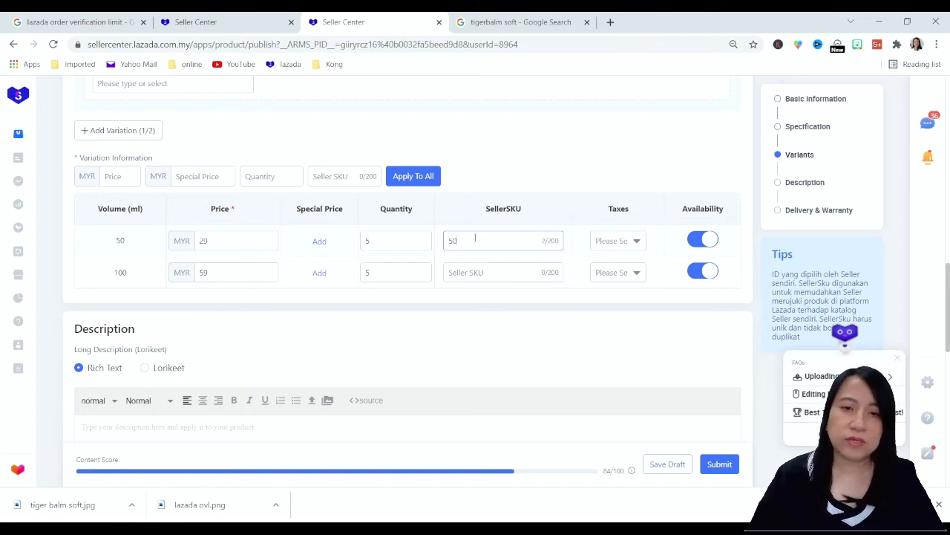
pyautogui.write('000')
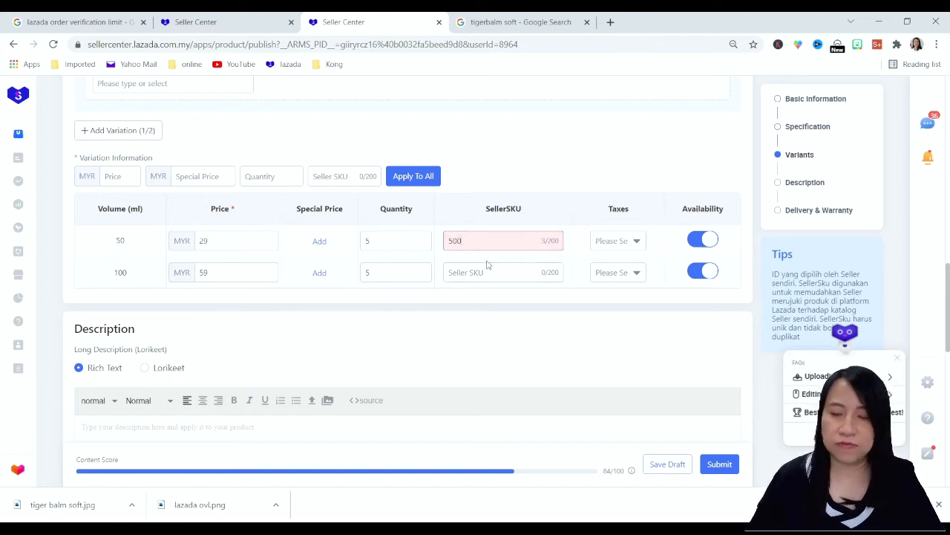
pyautogui.click(487, 269)
pyautogui.write('10000')
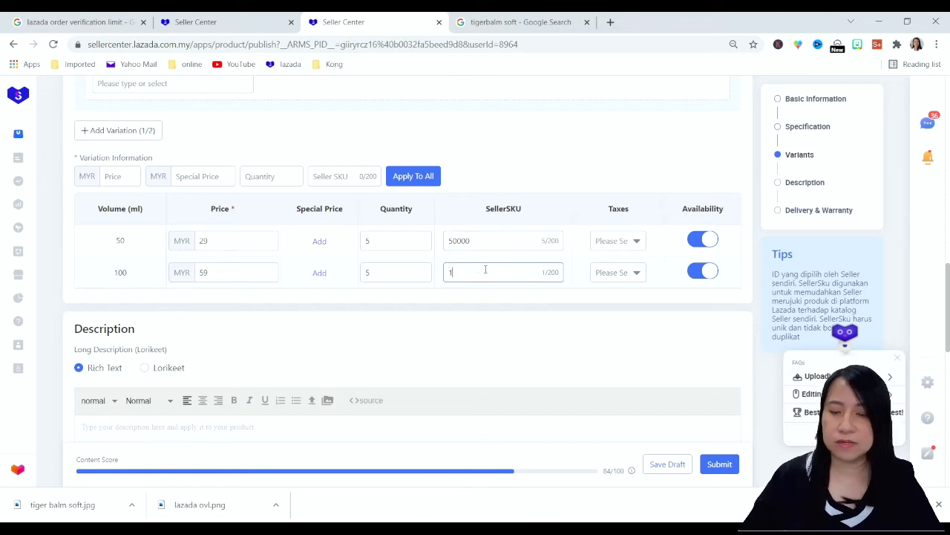
# Set the taxes option to default for both the 50 ml and 100 ml variants
pyautogui.click(622, 241)
pyautogui.click(634, 271)
pyautogui.click(639, 274)
pyautogui.click(626, 298)
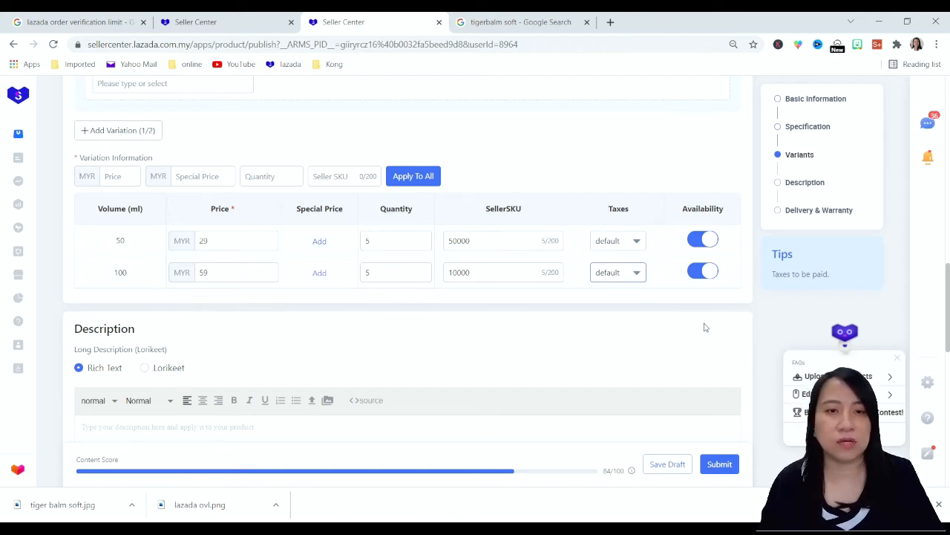
# Paste the prepared product text, including the short description bullets, into the rich text long description
pyautogui.scroll(-3, 704, 329)
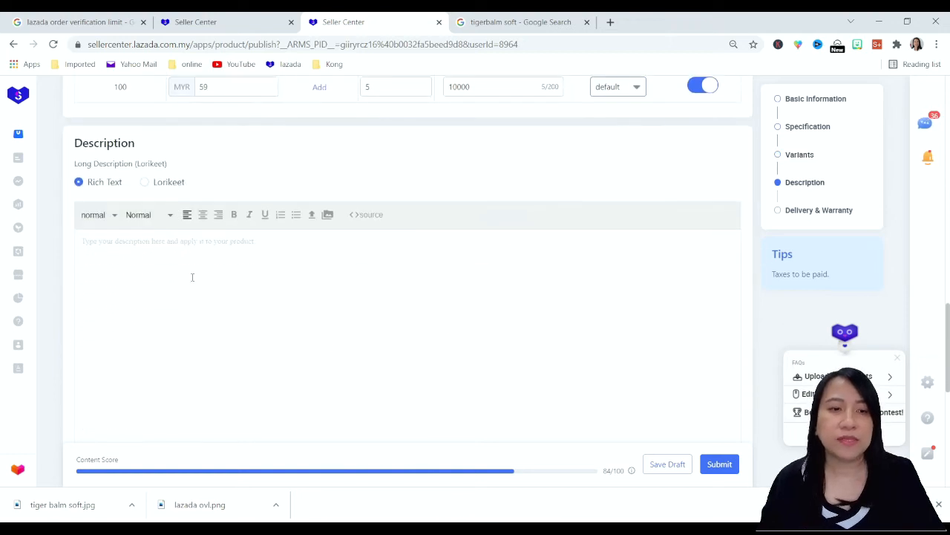
pyautogui.click(742, 528)
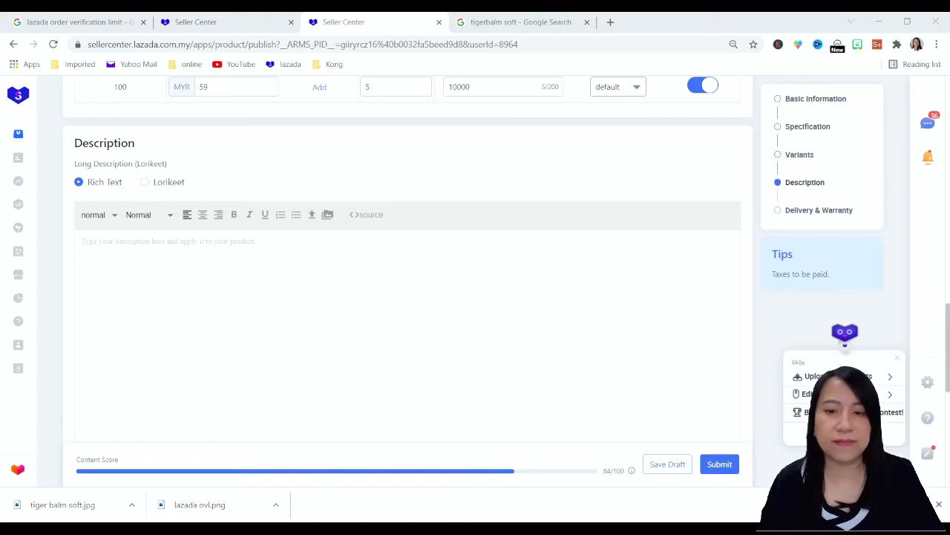
pyautogui.click(267, 301)
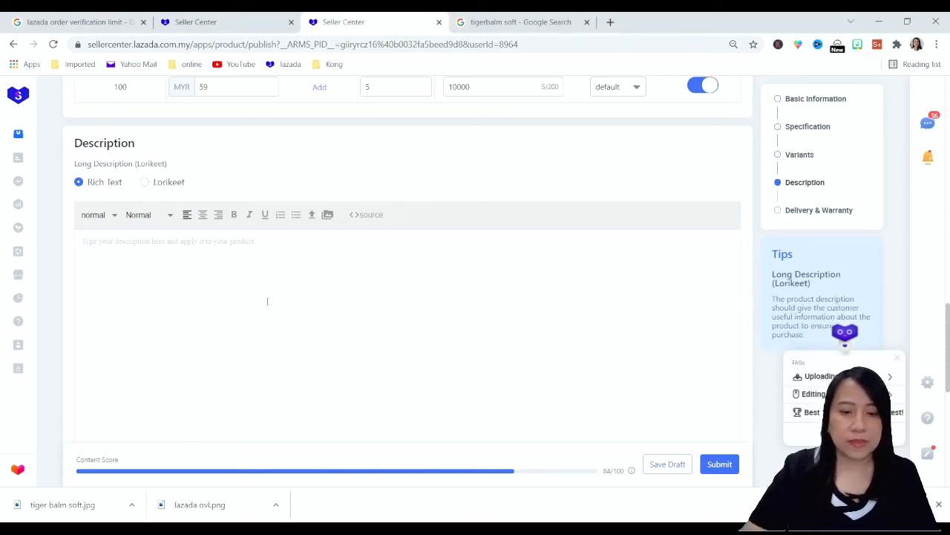
pyautogui.hotkey('ctrl', 'v')
pyautogui.scroll(-2, 327, 240)
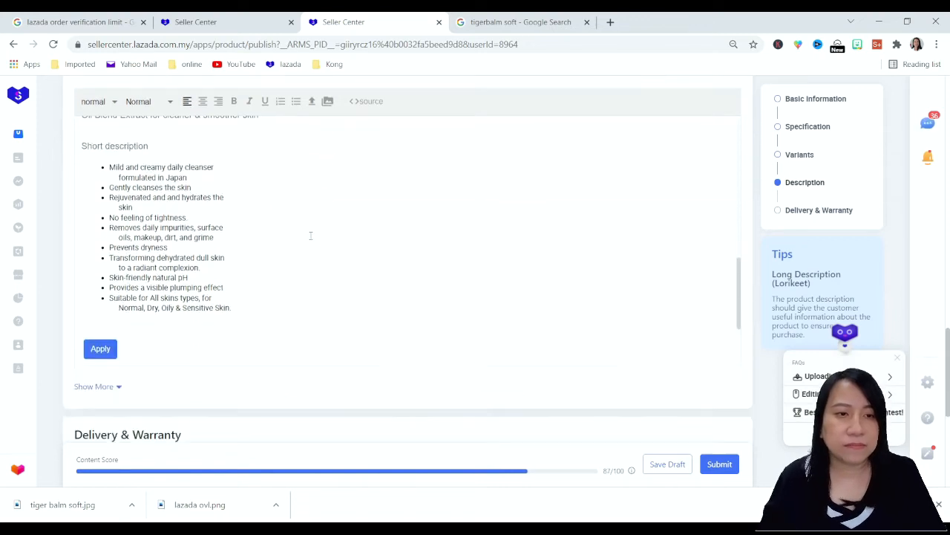
pyautogui.scroll(10, 246, 267)
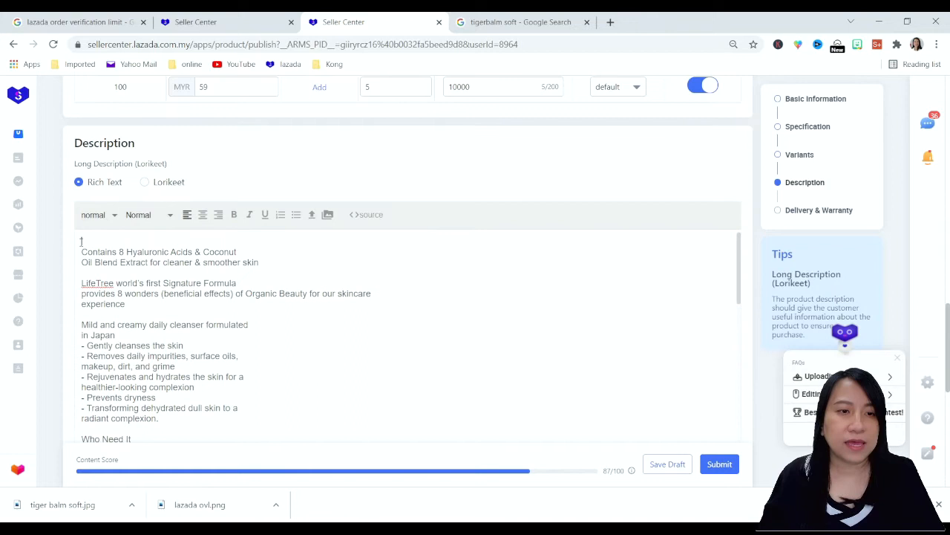
# Insert the 1000 x 1000 Lifetree cleanser photo from the Media Center above the description text and apply the description
pyautogui.click(632, 470)
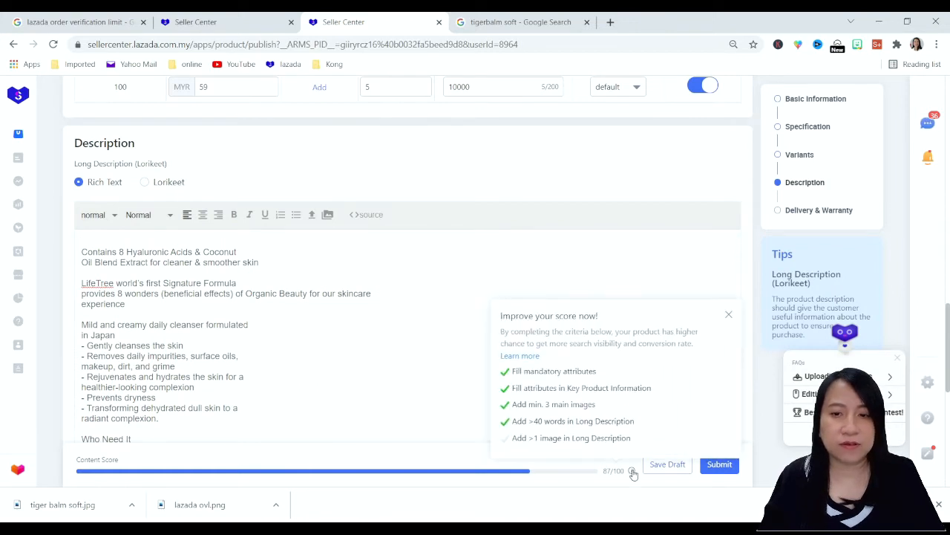
pyautogui.click(329, 215)
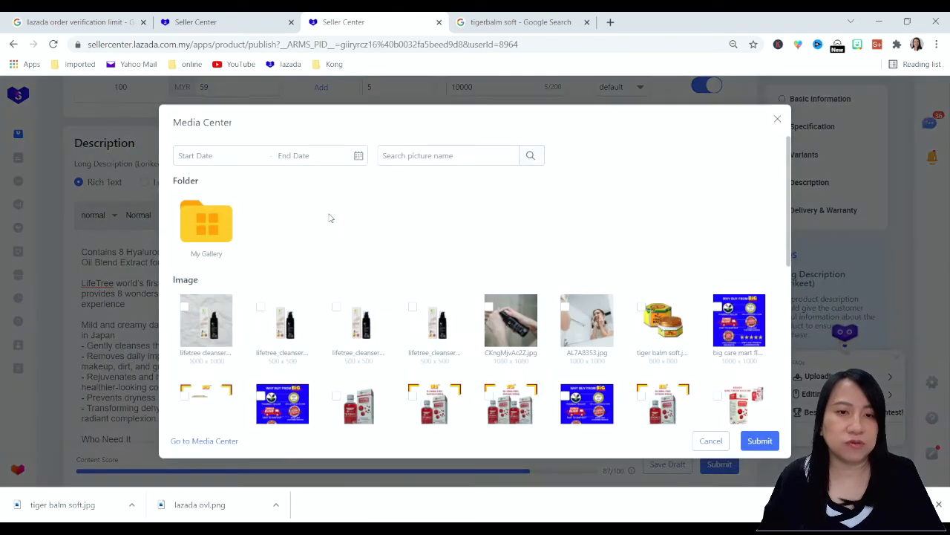
pyautogui.click(205, 315)
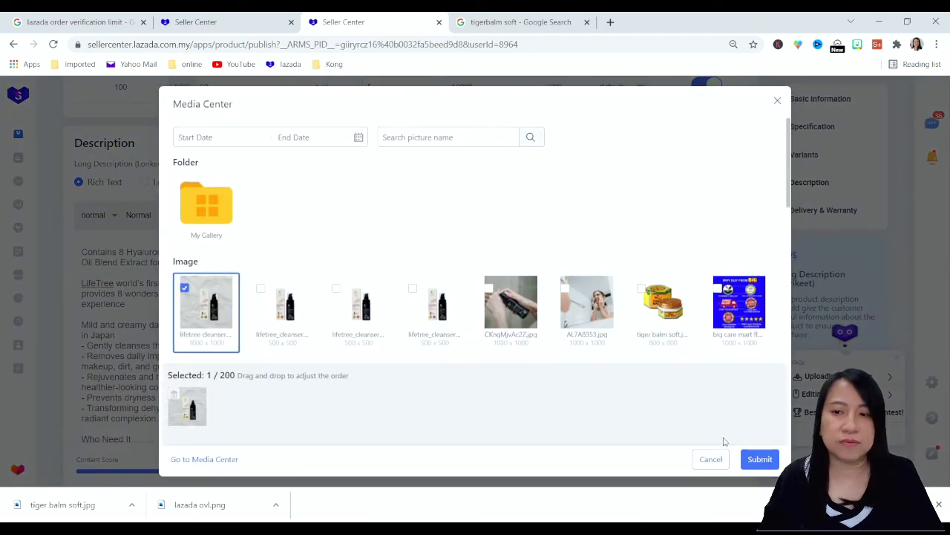
pyautogui.click(759, 459)
pyautogui.scroll(-5, 446, 253)
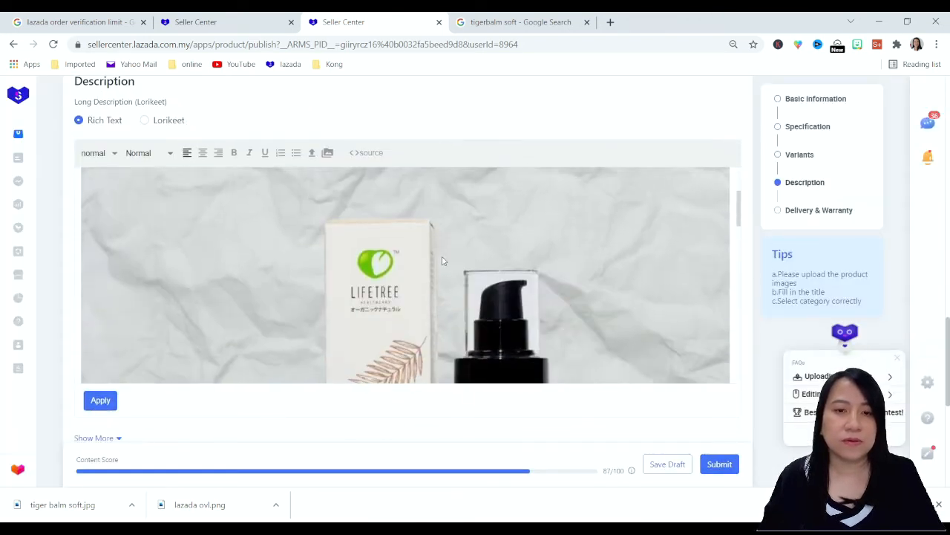
pyautogui.scroll(-8, 440, 262)
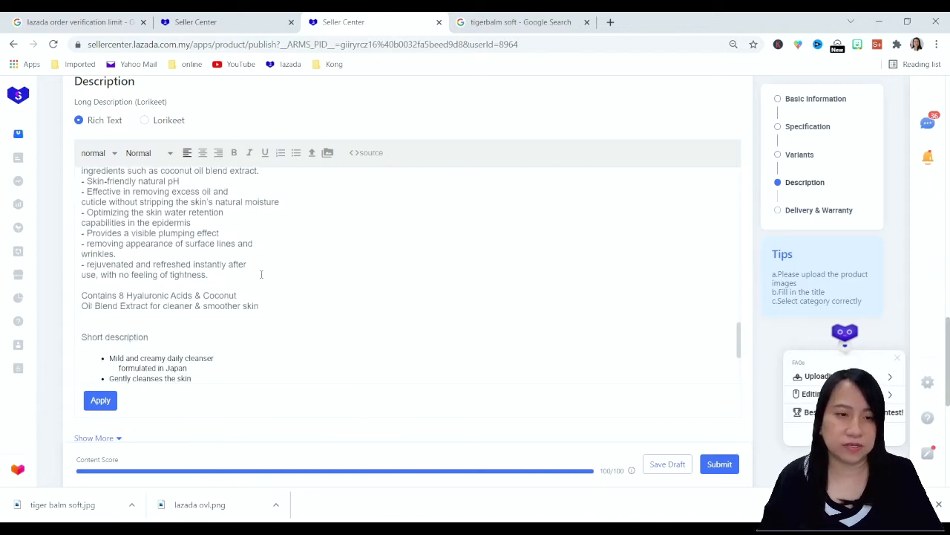
pyautogui.scroll(-2, 449, 278)
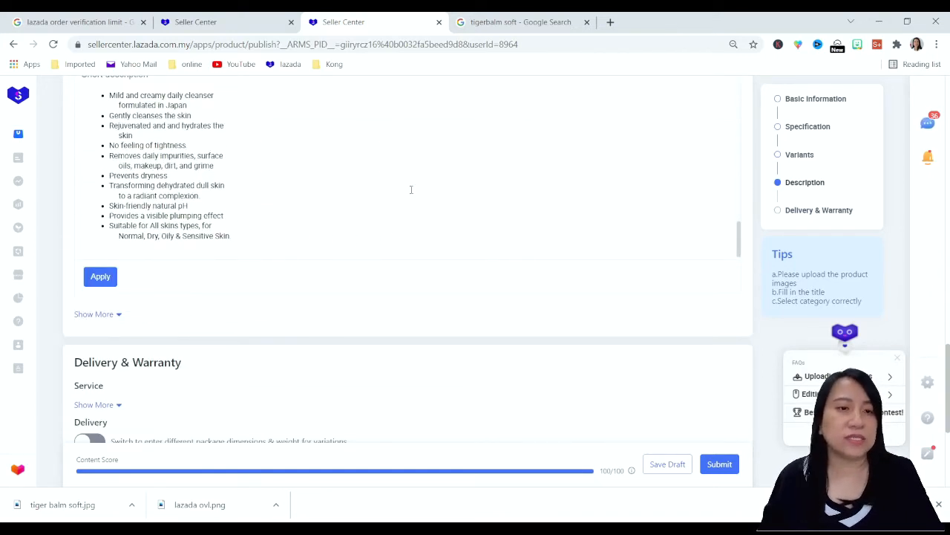
pyautogui.click(100, 276)
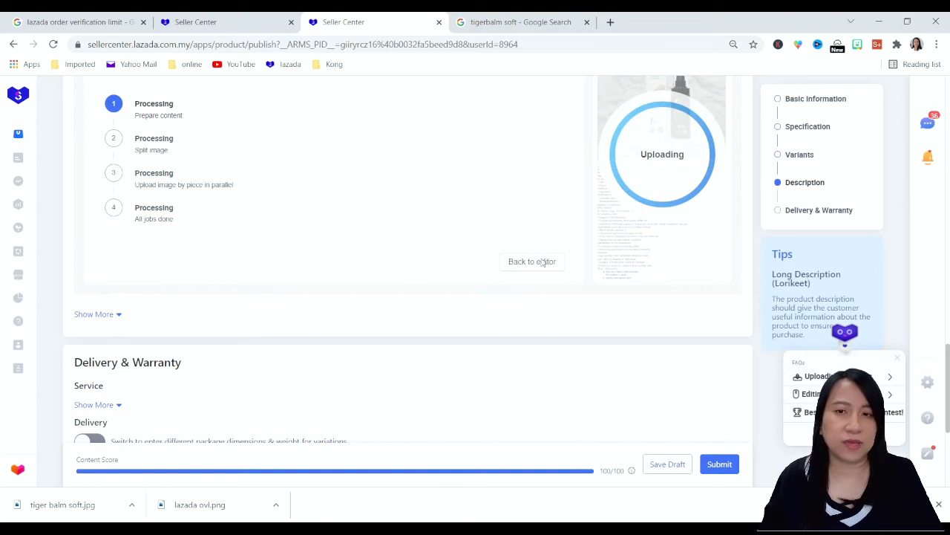
# Enable separate package dimensions and weight for each variation in the delivery settings
pyautogui.scroll(-1, 351, 242)
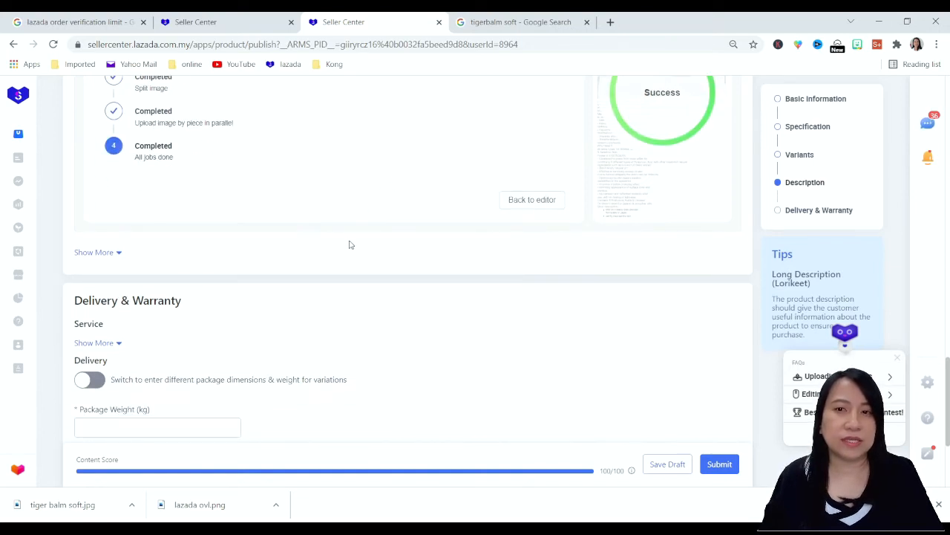
pyautogui.scroll(-2, 383, 183)
pyautogui.scroll(10, 346, 249)
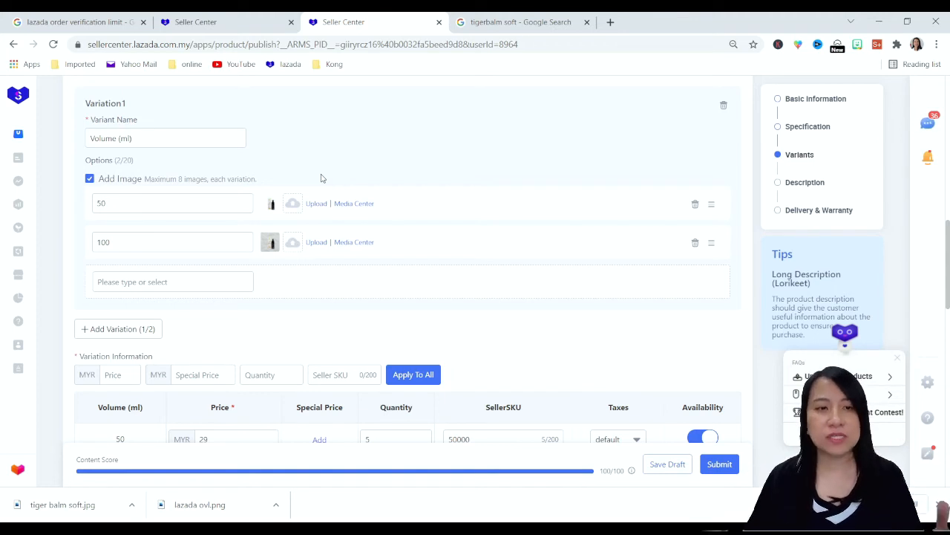
pyautogui.scroll(-15, 233, 238)
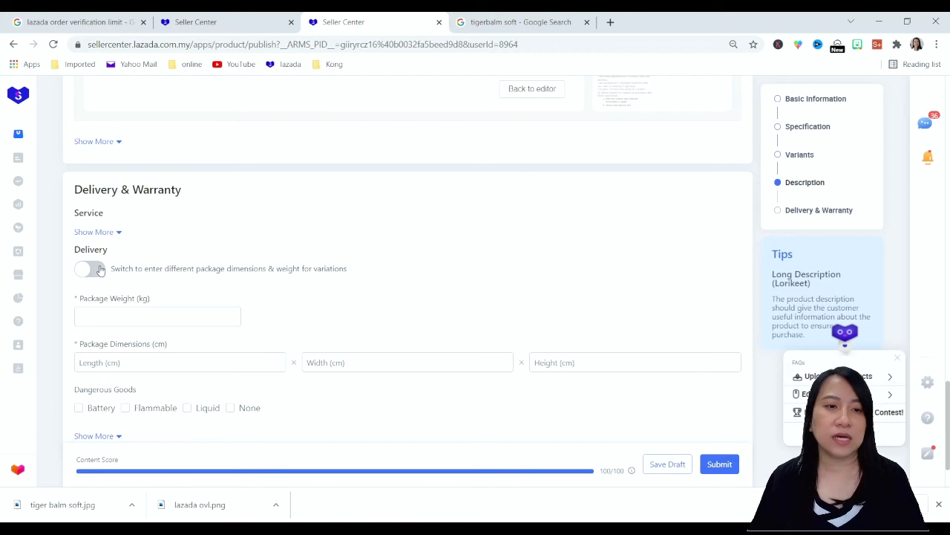
pyautogui.click(91, 269)
pyautogui.scroll(-4, 238, 279)
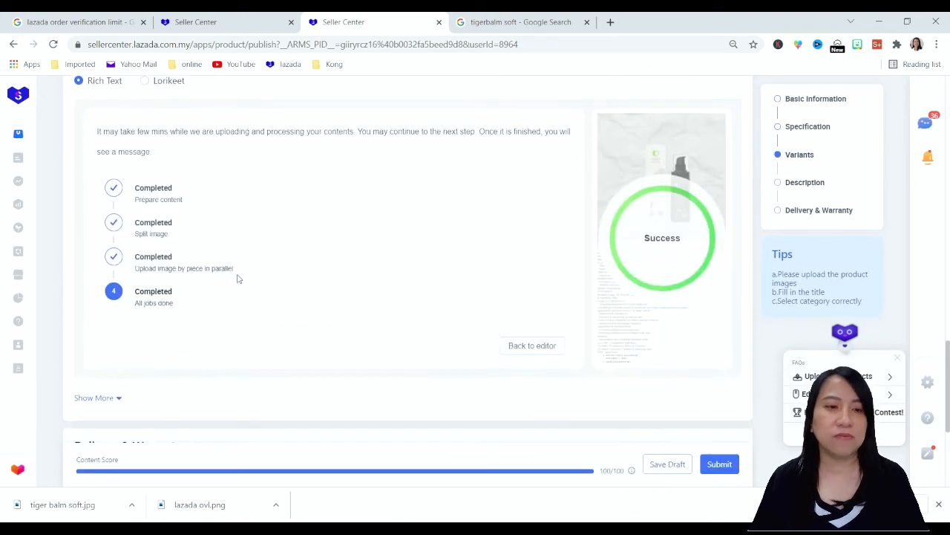
pyautogui.scroll(-3, 237, 278)
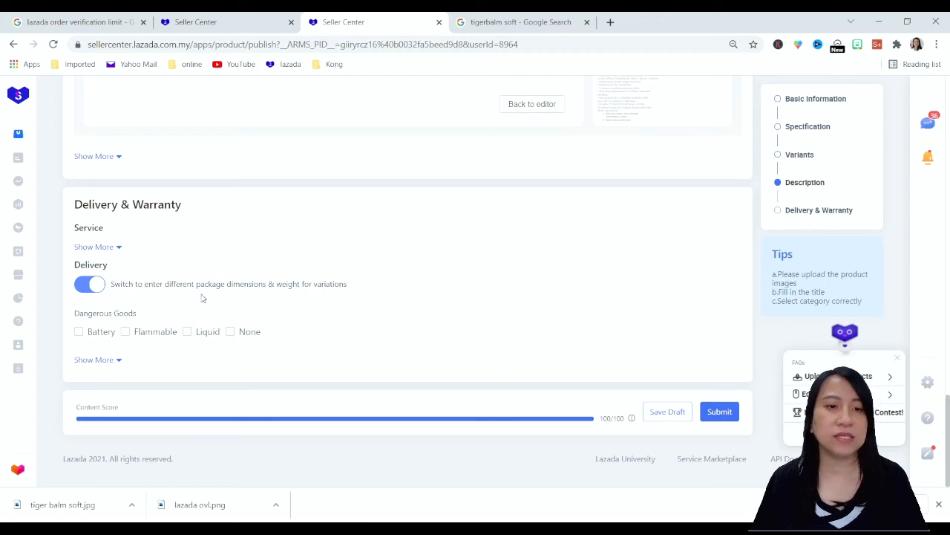
# Set the package weight to 0.5 kg for the 50 ml variant and 0.8 kg for the 100 ml variant
pyautogui.scroll(10, 371, 238)
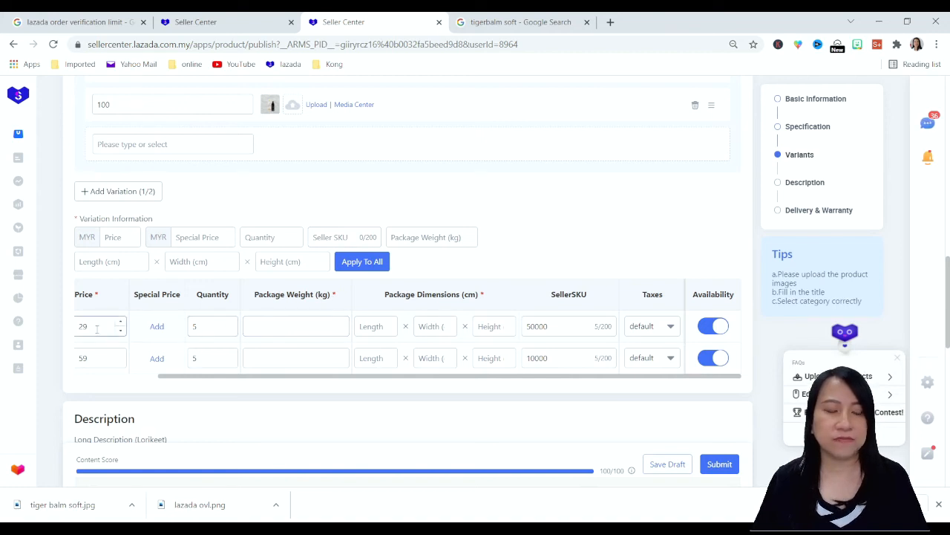
pyautogui.click(300, 323)
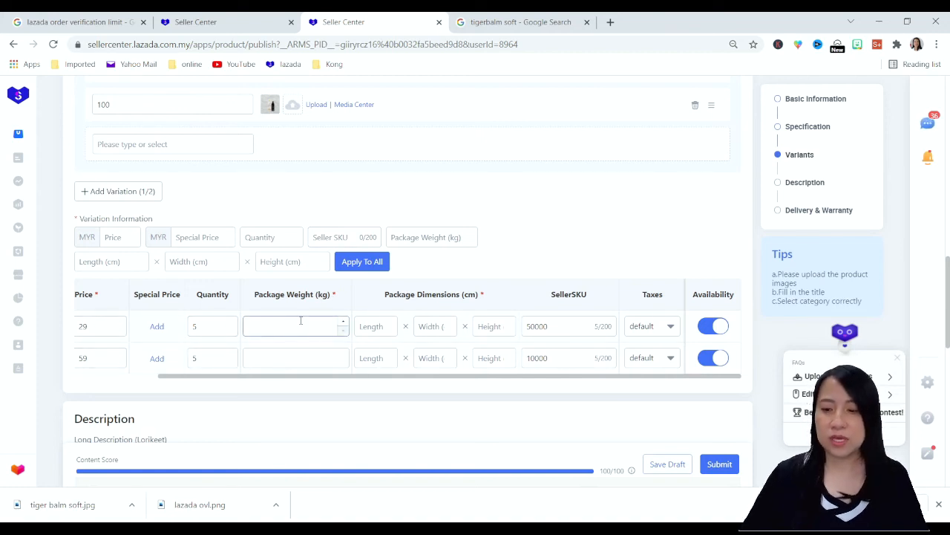
pyautogui.press('BackSpace')
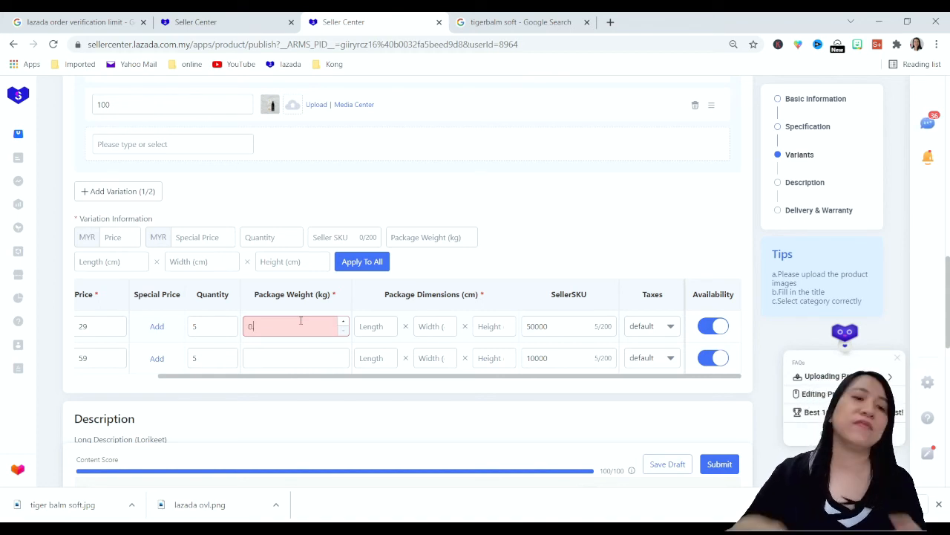
pyautogui.write('5')
pyautogui.click(276, 358)
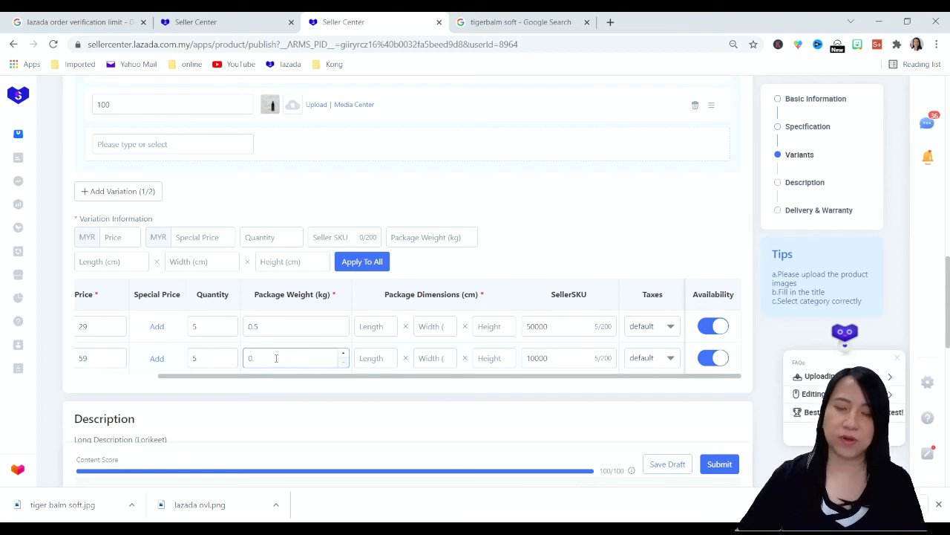
# Set the 50 ml variant's package dimensions to 15 x 15 x 13 cm
pyautogui.click(371, 328)
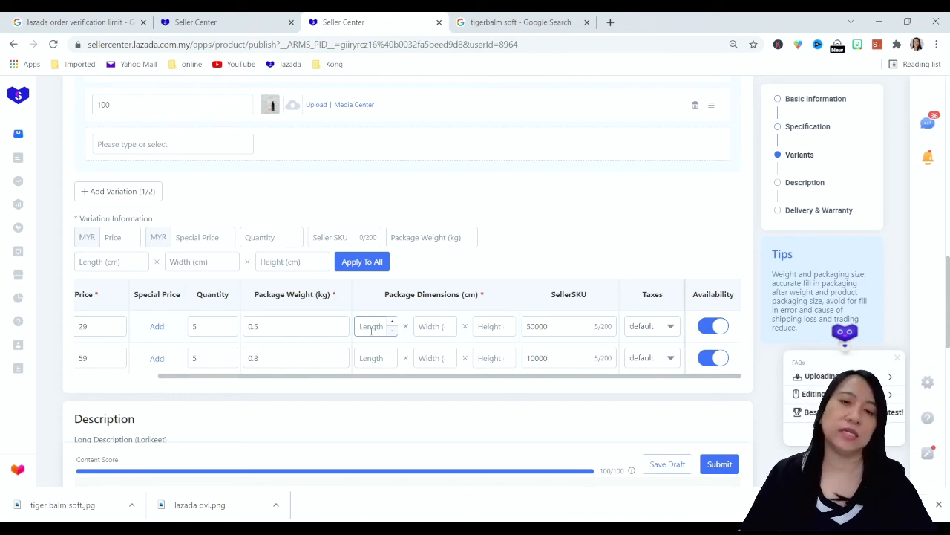
pyautogui.click(371, 330)
pyautogui.write('15')
pyautogui.press('Tab')
pyautogui.write('15')
pyautogui.press('Tab')
pyautogui.write('1')
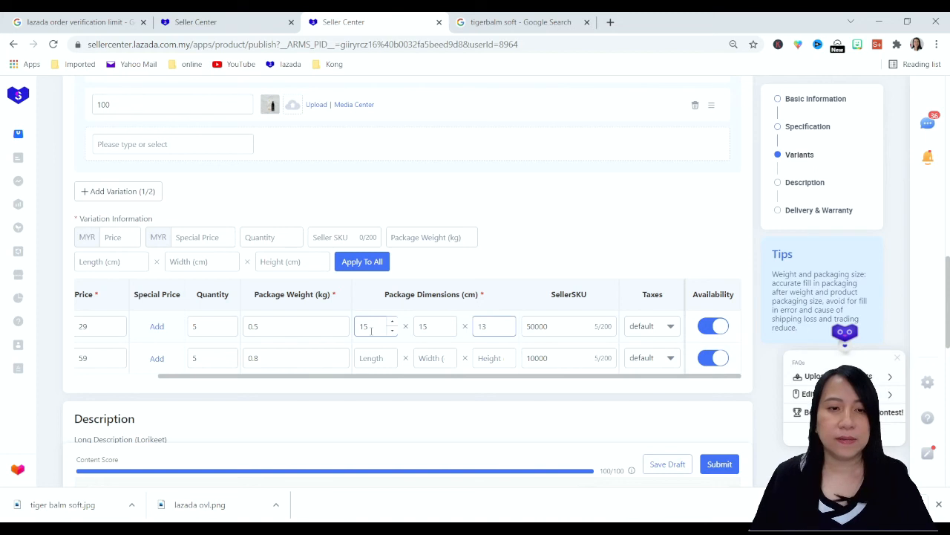
# Set the 100 ml variant's package dimensions to 15 x 15 x 20 cm
pyautogui.click(378, 358)
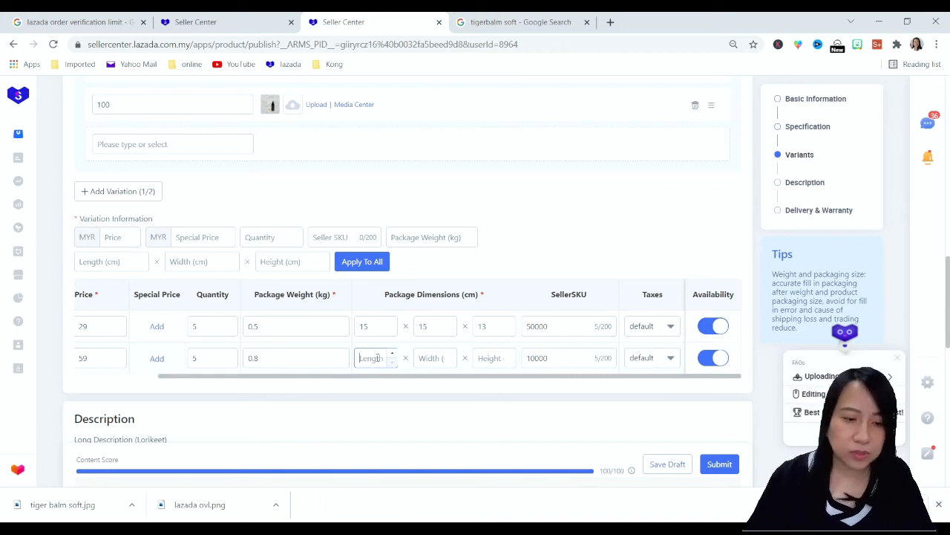
pyautogui.write('15')
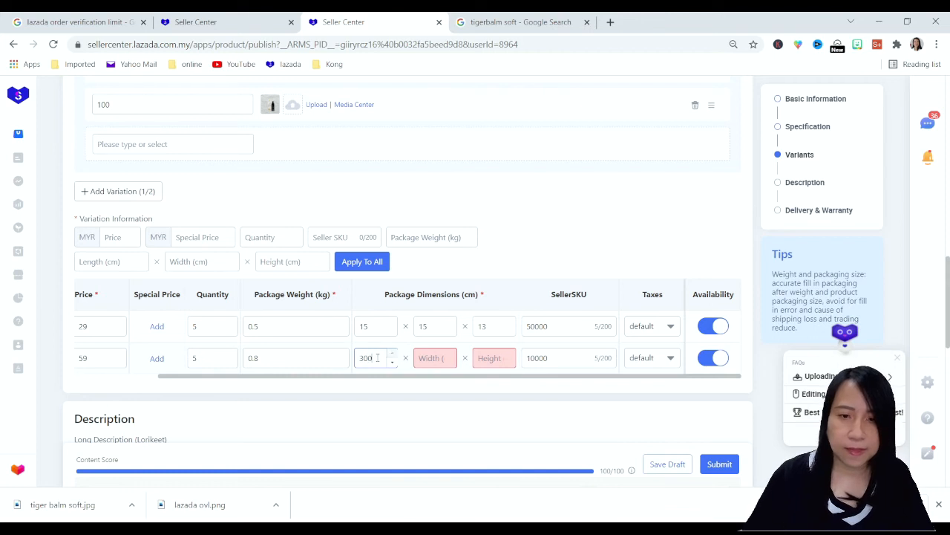
pyautogui.press('BackSpace')
pyautogui.press('BackSpace')
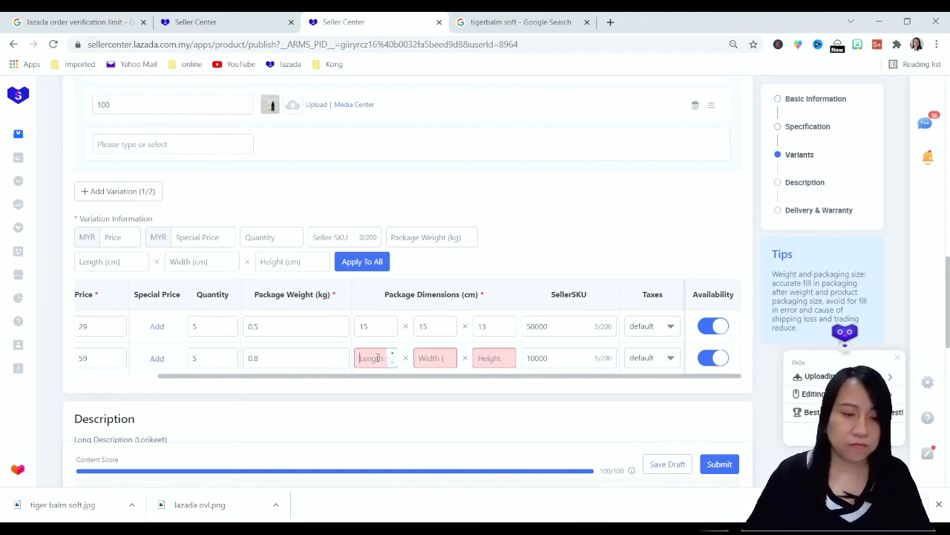
pyautogui.write('1515')
pyautogui.press('Tab')
pyautogui.write('20')
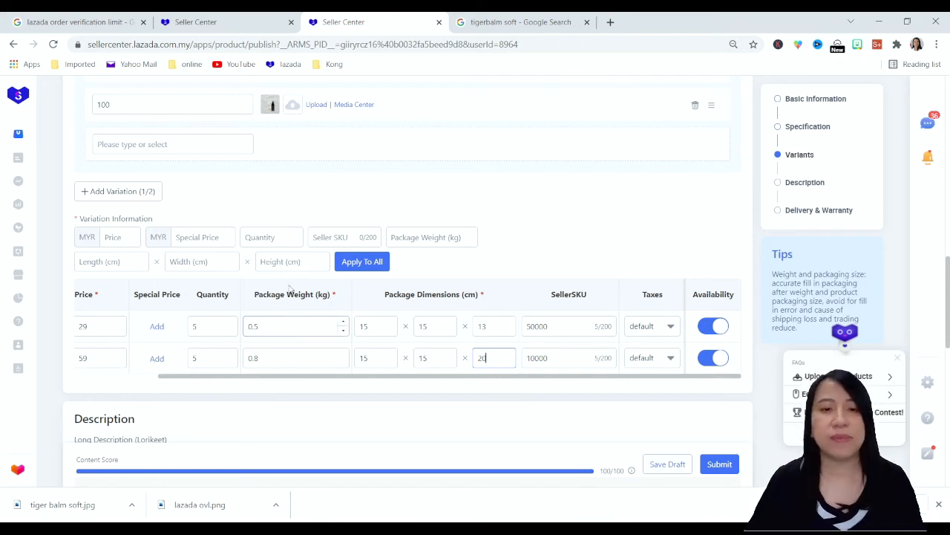
# Check the completed variant and delivery details and submit the product listing
pyautogui.scroll(-3, 336, 319)
pyautogui.scroll(-6, 361, 257)
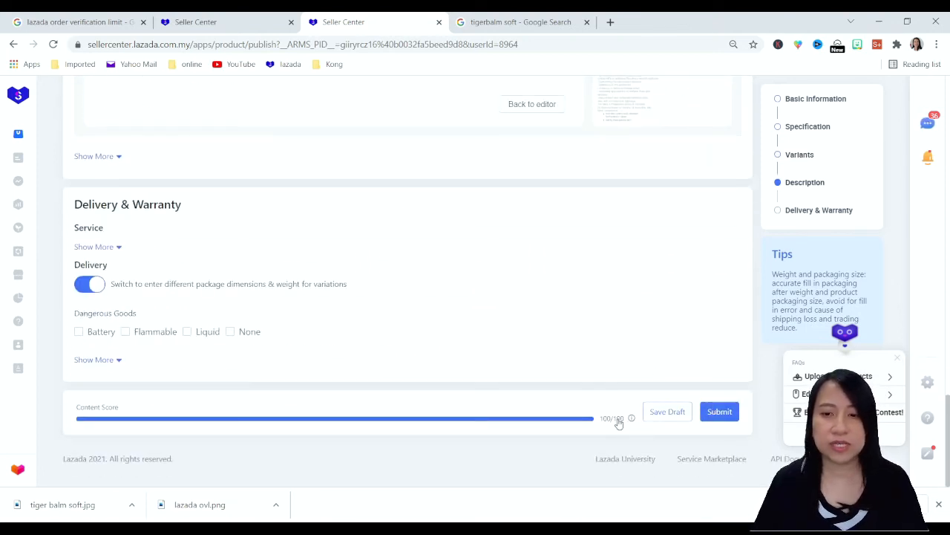
pyautogui.moveTo(630, 419)
pyautogui.click(724, 412)
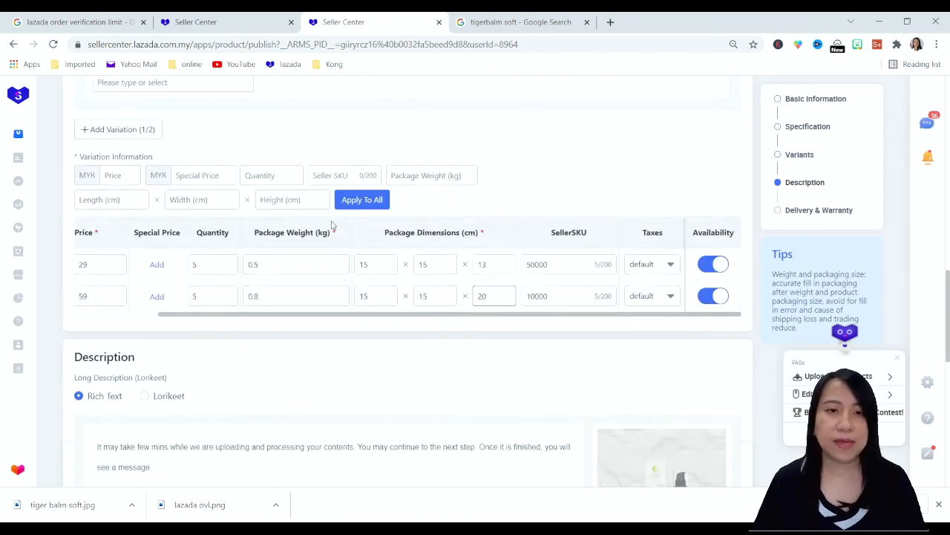
pyautogui.scroll(4, 336, 245)
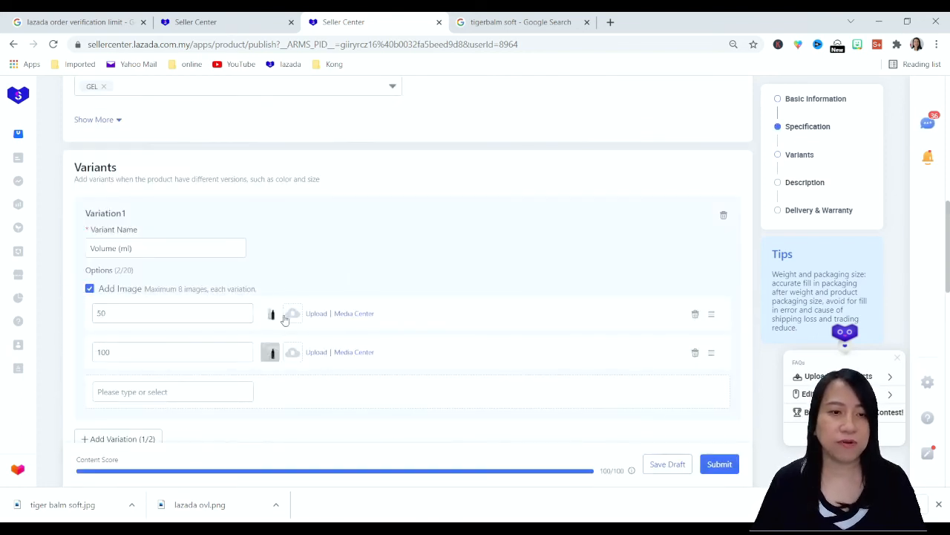
pyautogui.scroll(-10, 630, 339)
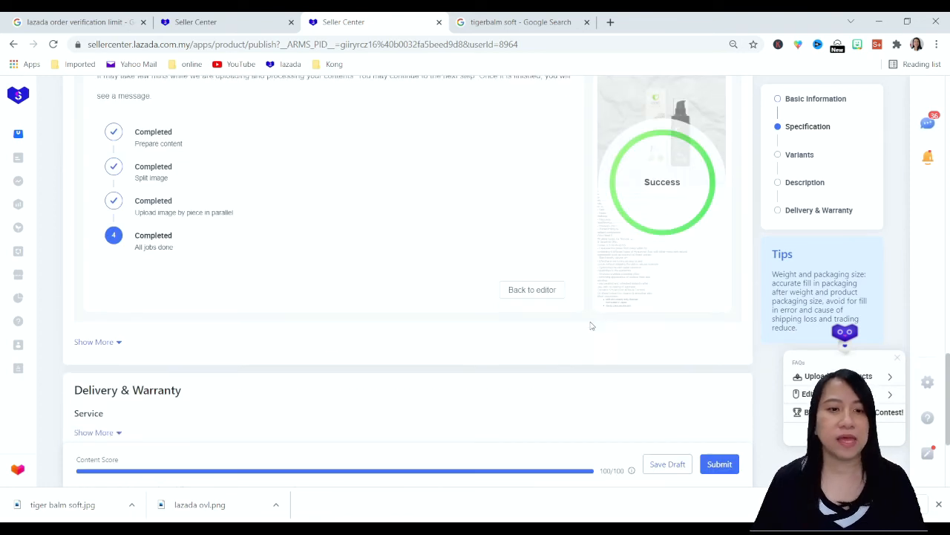
pyautogui.scroll(-3, 592, 325)
pyautogui.click(720, 411)
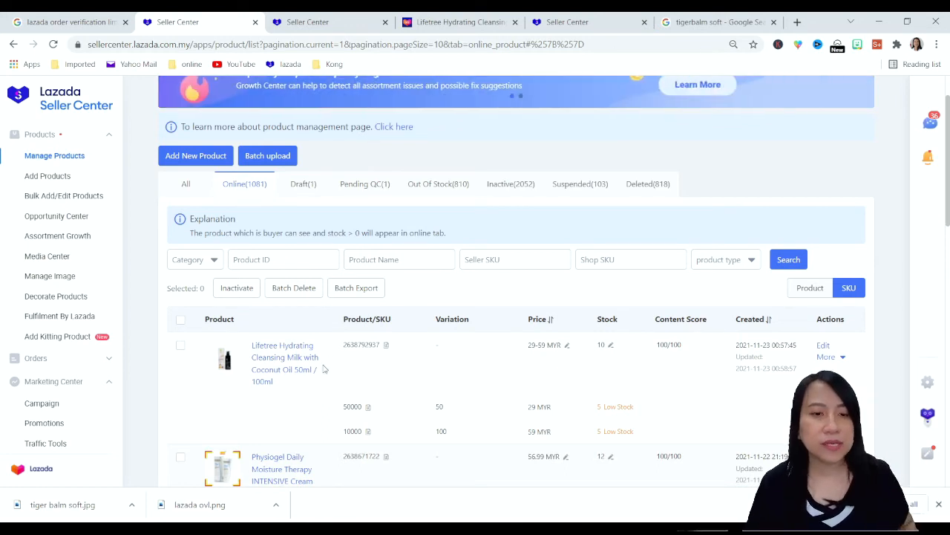
# Open the live page of the Lifetree Hydrating Cleansing Milk listing and view its 50 ml and 100 ml options
pyautogui.click(276, 370)
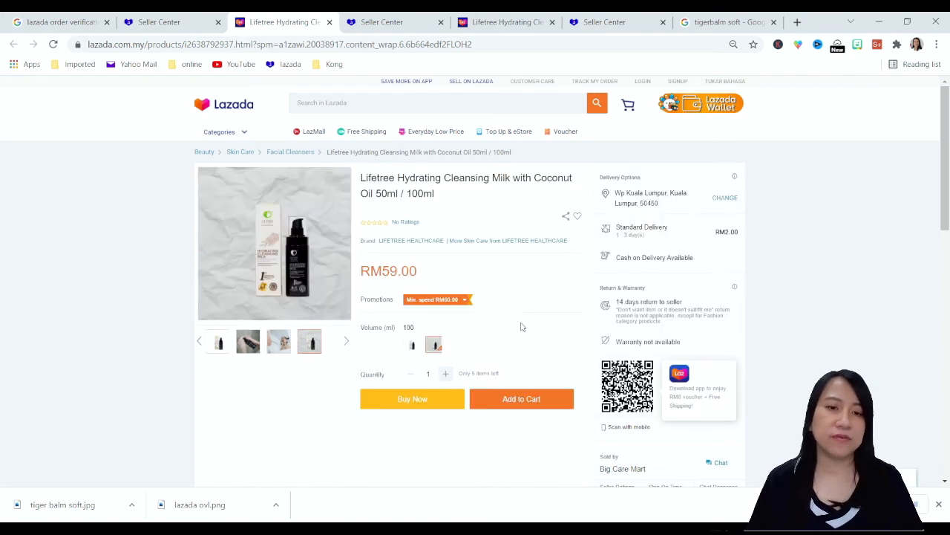
pyautogui.click(410, 346)
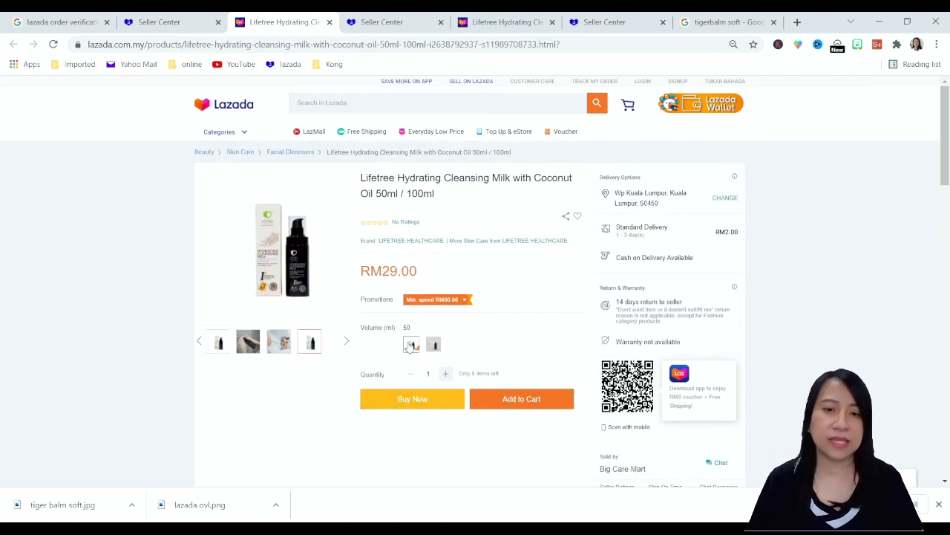
pyautogui.click(436, 347)
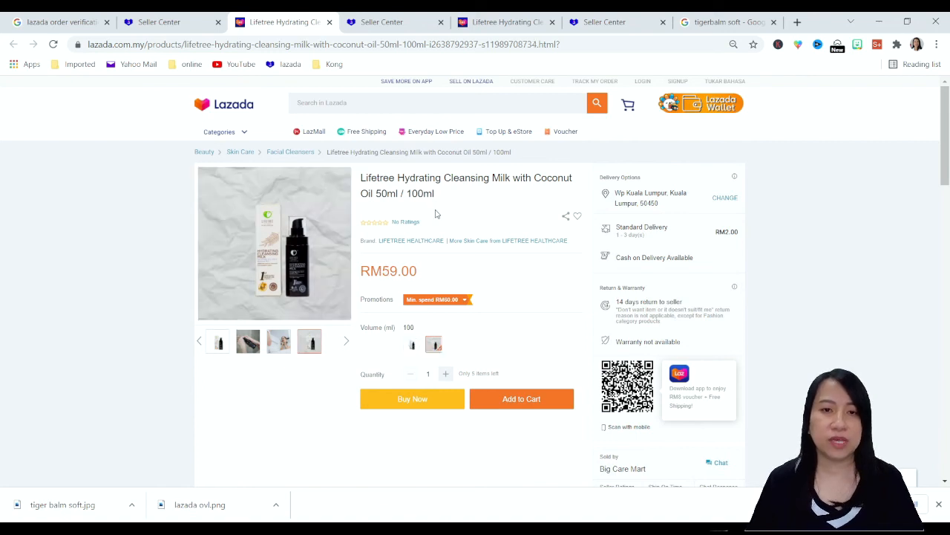
# Examine the product description and its image on the live listing page
pyautogui.scroll(-15, 387, 289)
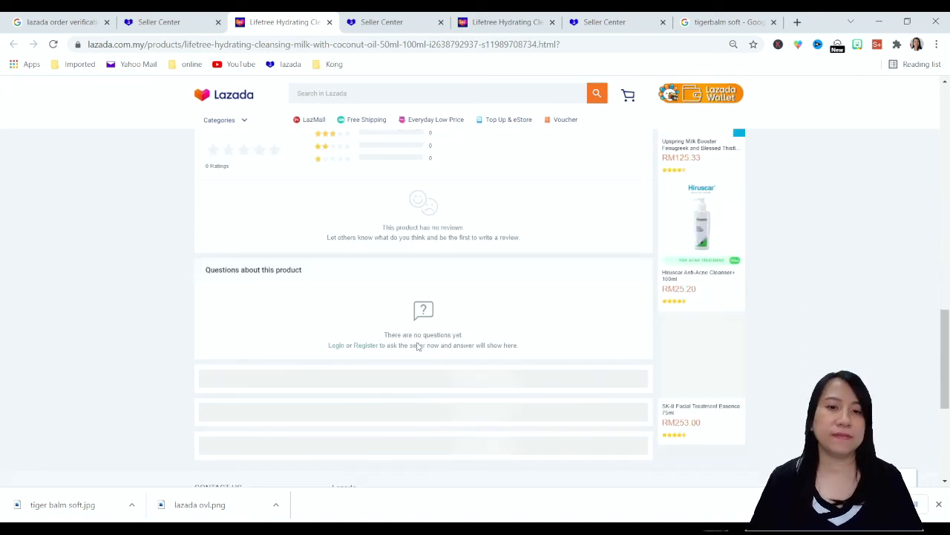
pyautogui.scroll(3, 426, 368)
pyautogui.click(423, 343)
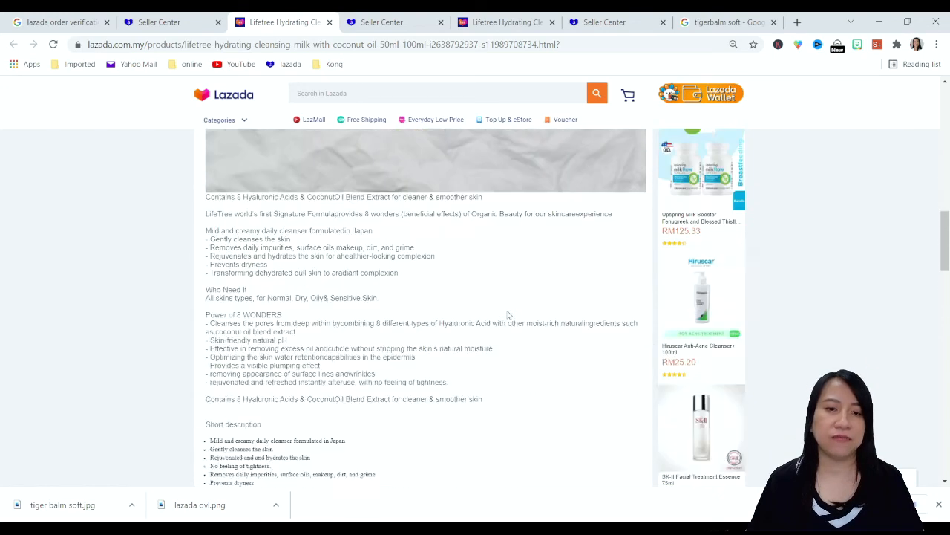
pyautogui.scroll(-3, 476, 327)
pyautogui.scroll(-3, 508, 315)
pyautogui.scroll(10, 508, 314)
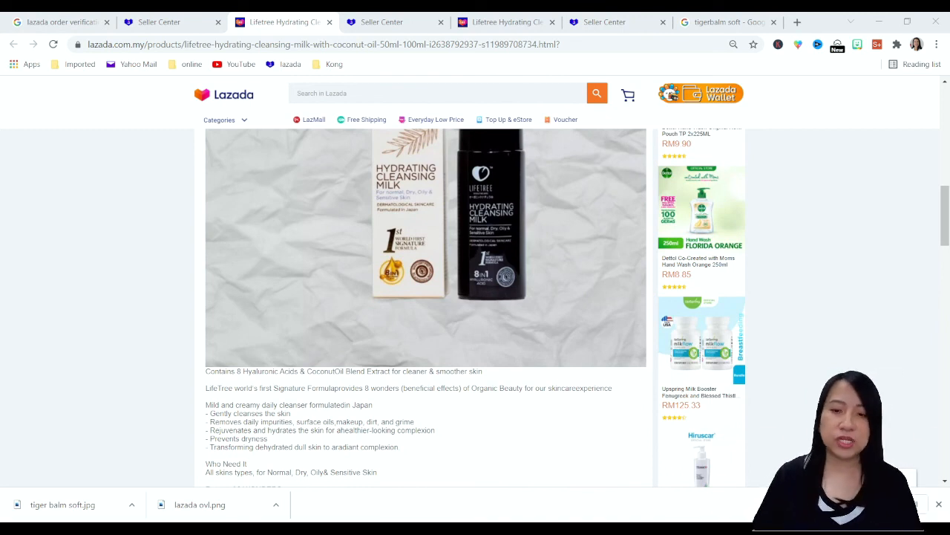
pyautogui.scroll(8, 470, 307)
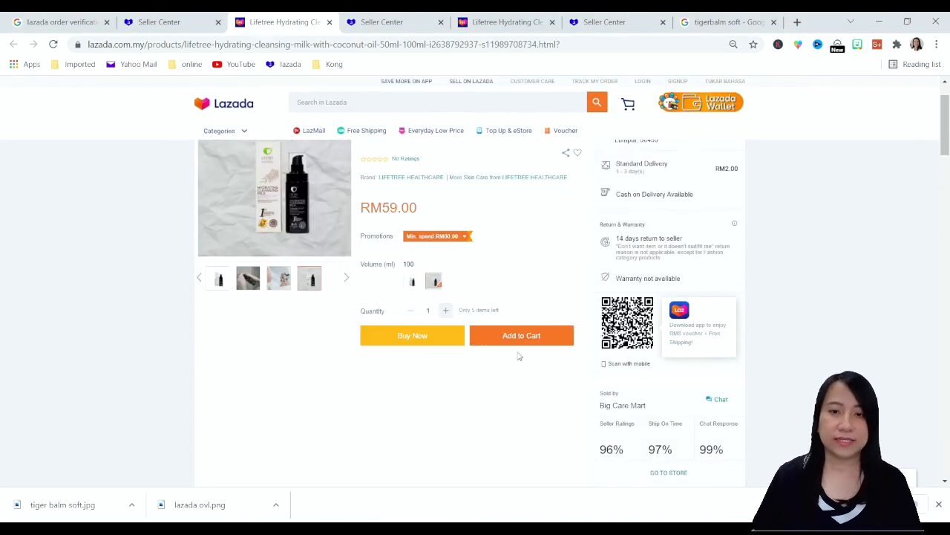